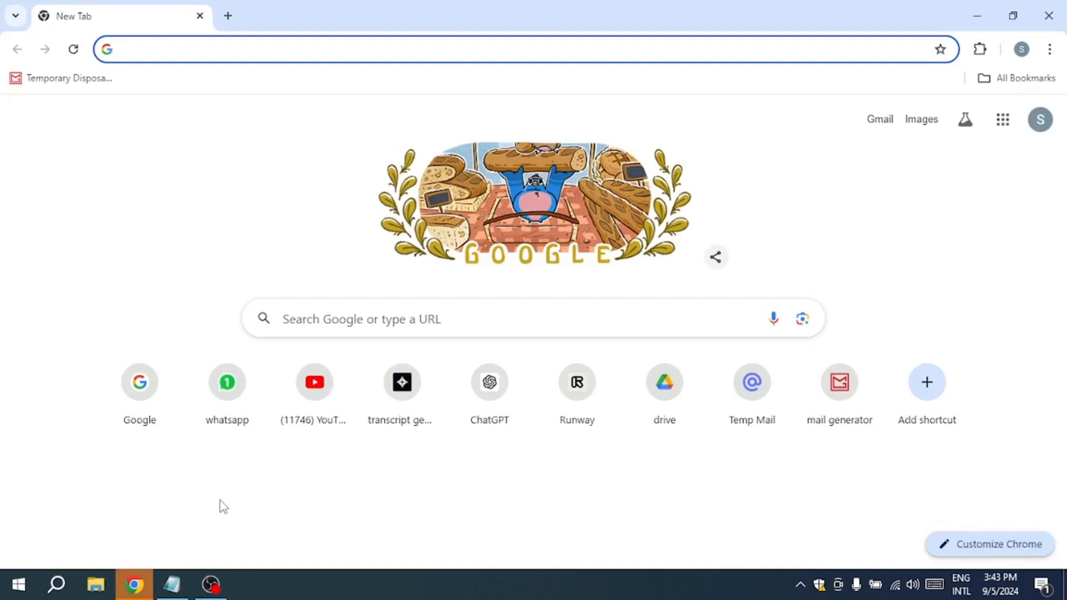
Find the Shopify website with a Google search for shopify and log in to the OAKLAND store's admin.
click(315, 330)
text(sh)
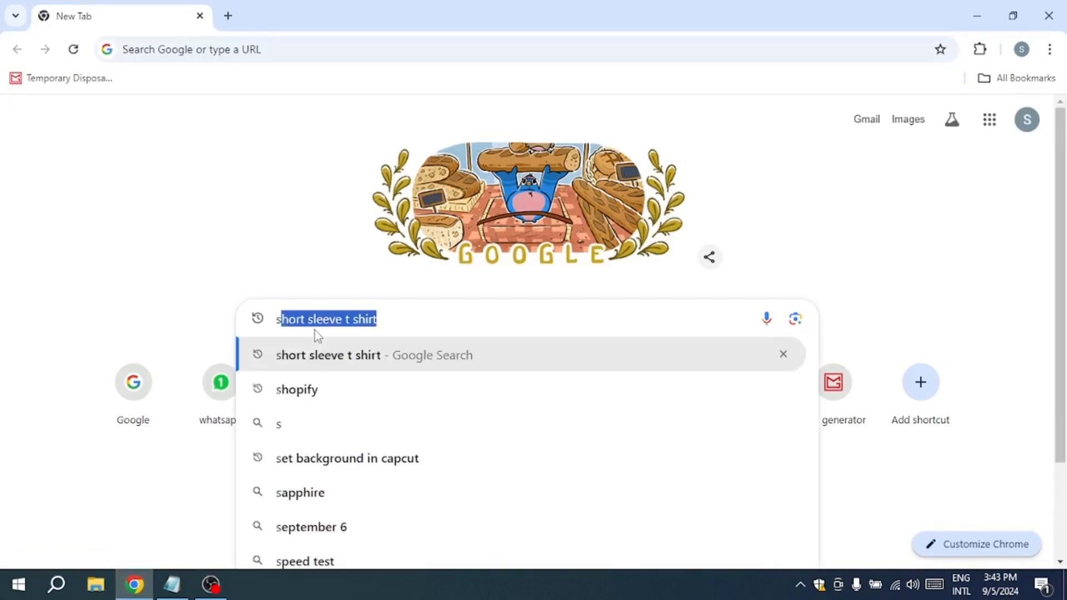
text(opify)
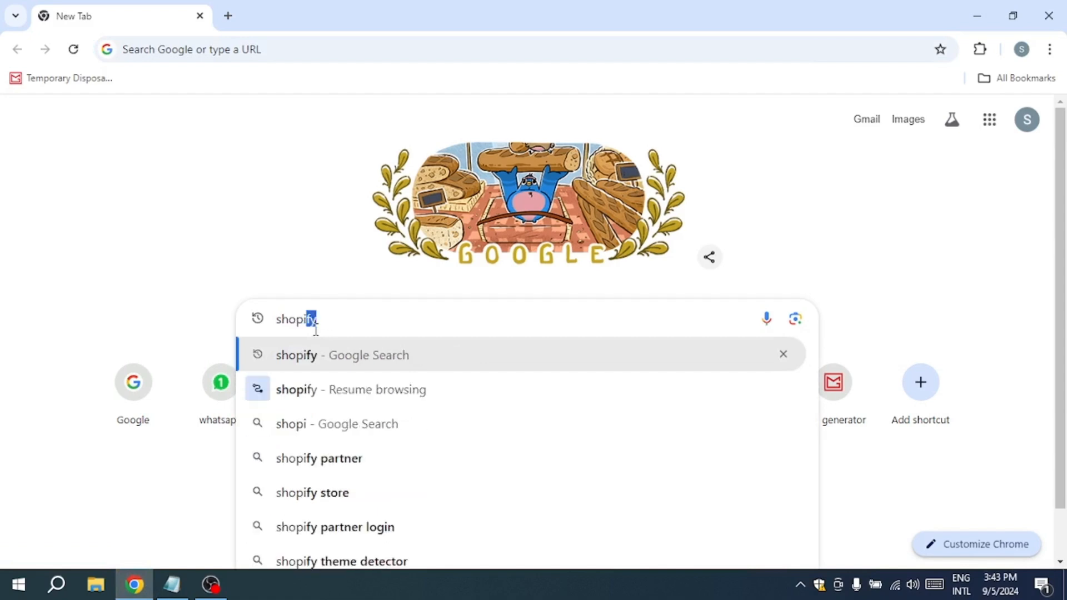
key(Return)
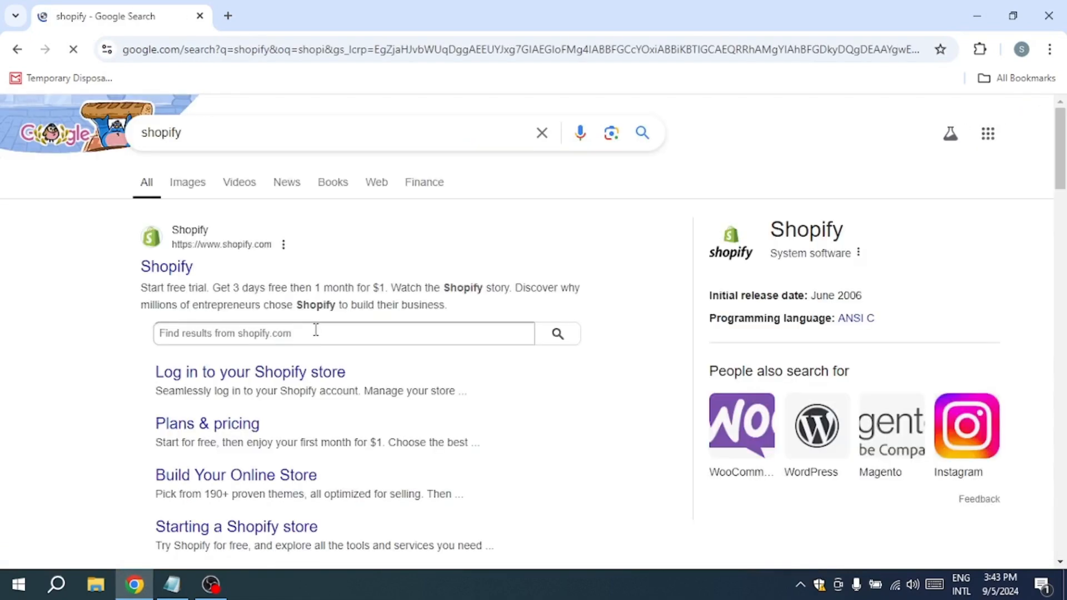
click(188, 270)
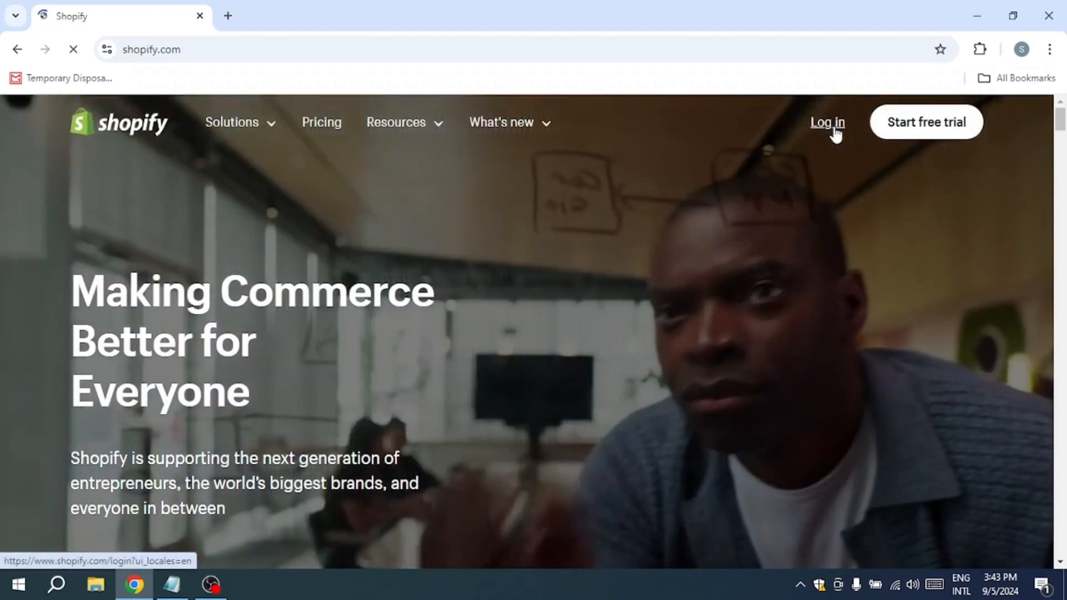
click(832, 125)
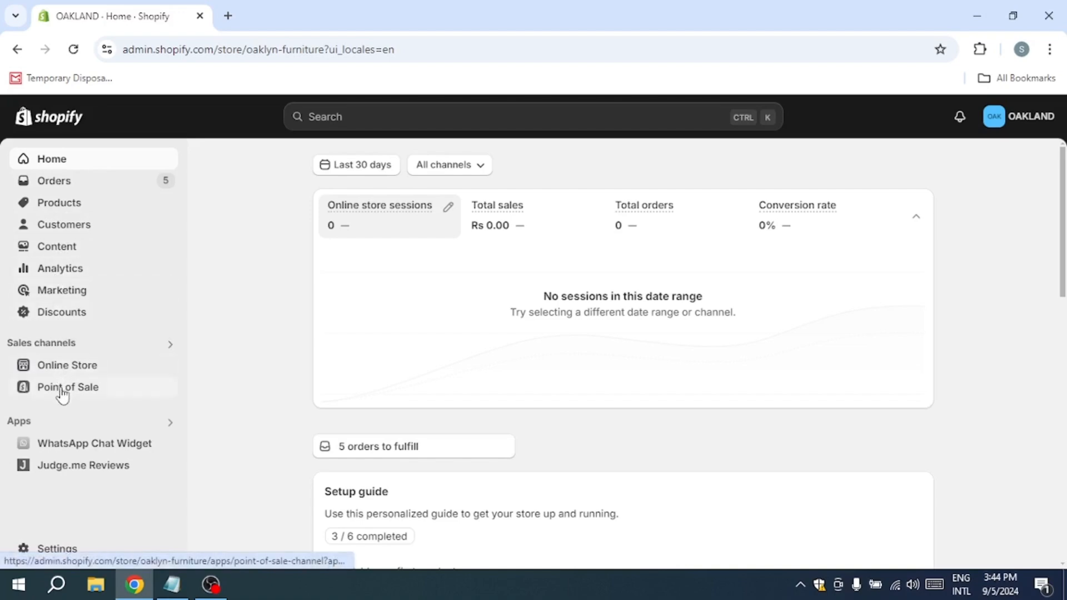
Open the Payments section of the store settings.
click(56, 551)
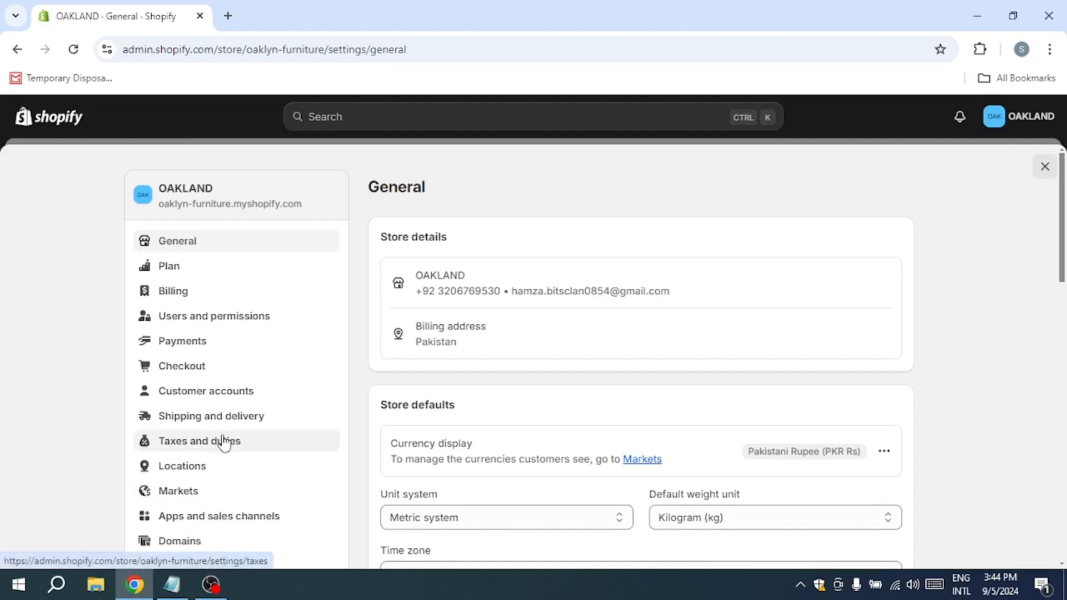
scroll(224, 443, down, 1)
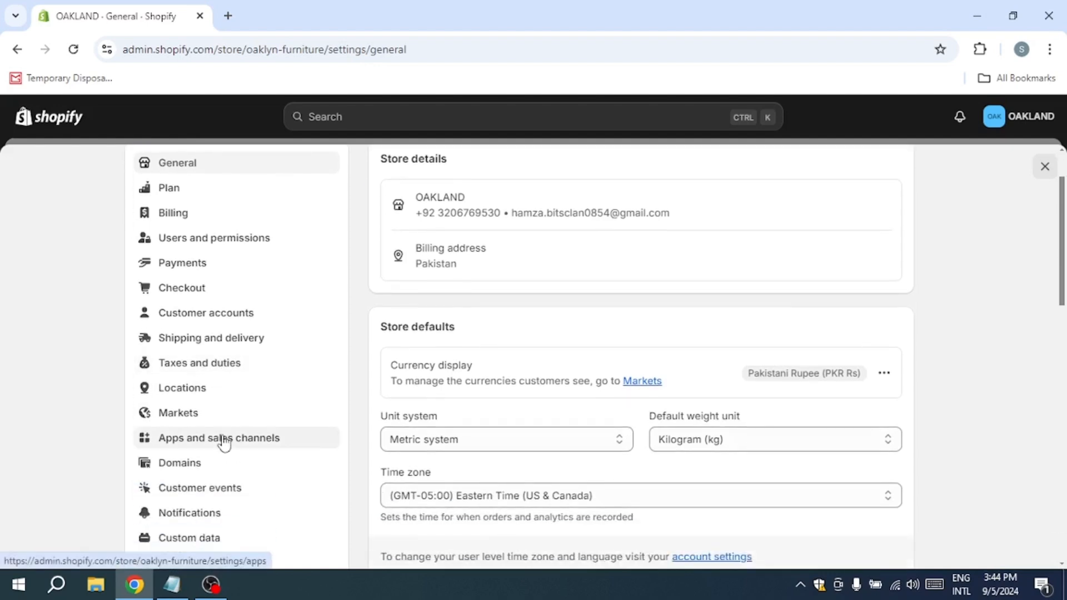
scroll(224, 443, down, 2)
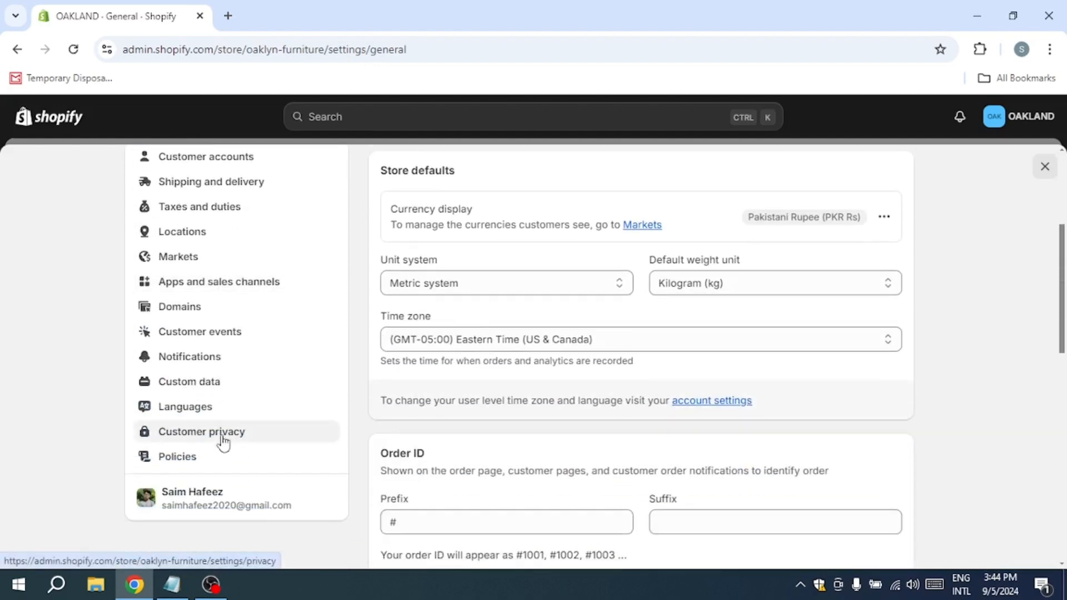
scroll(224, 442, up, 1)
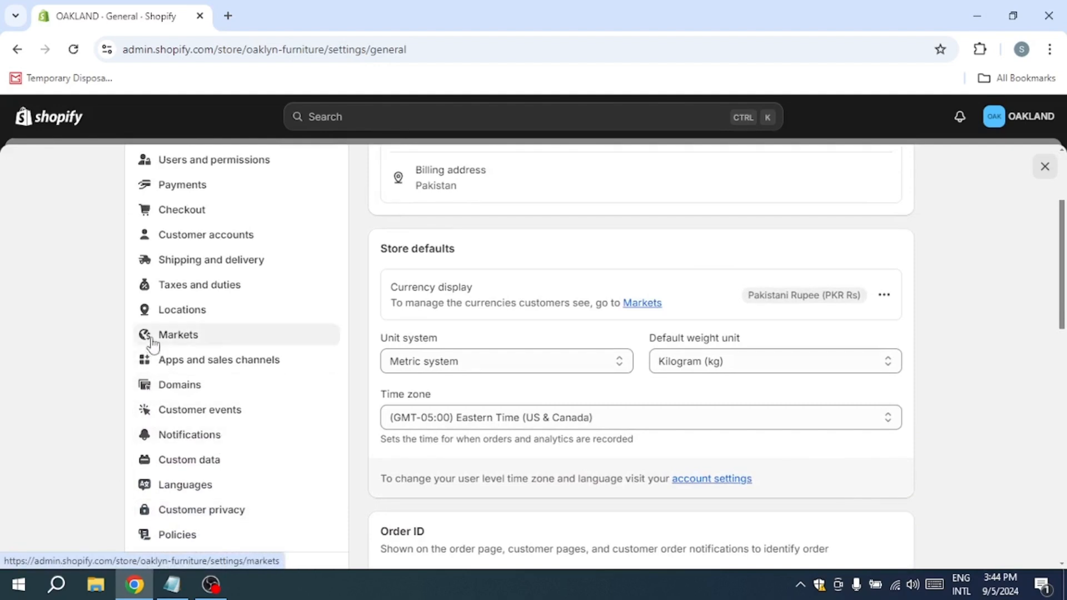
click(203, 189)
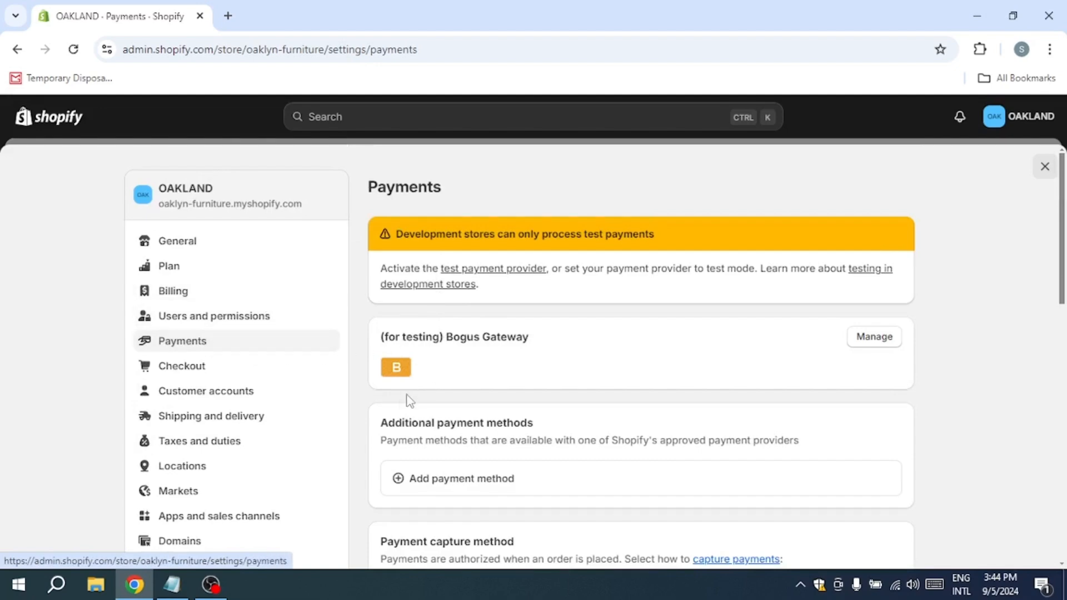
Deactivate the (for testing) Bogus Gateway payment provider and confirm the deactivation.
click(865, 336)
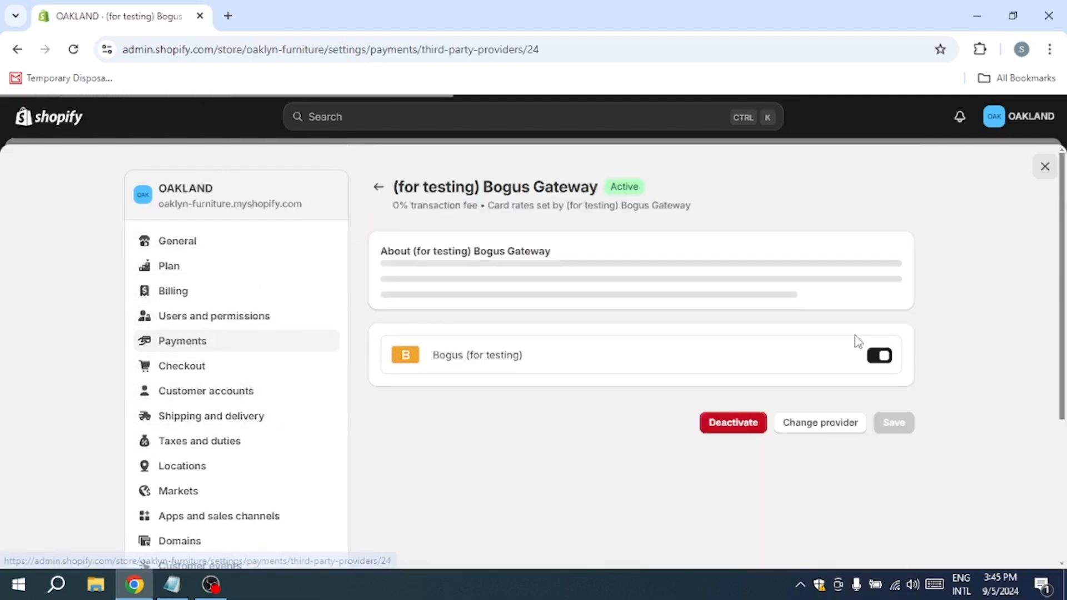
click(748, 556)
click(732, 383)
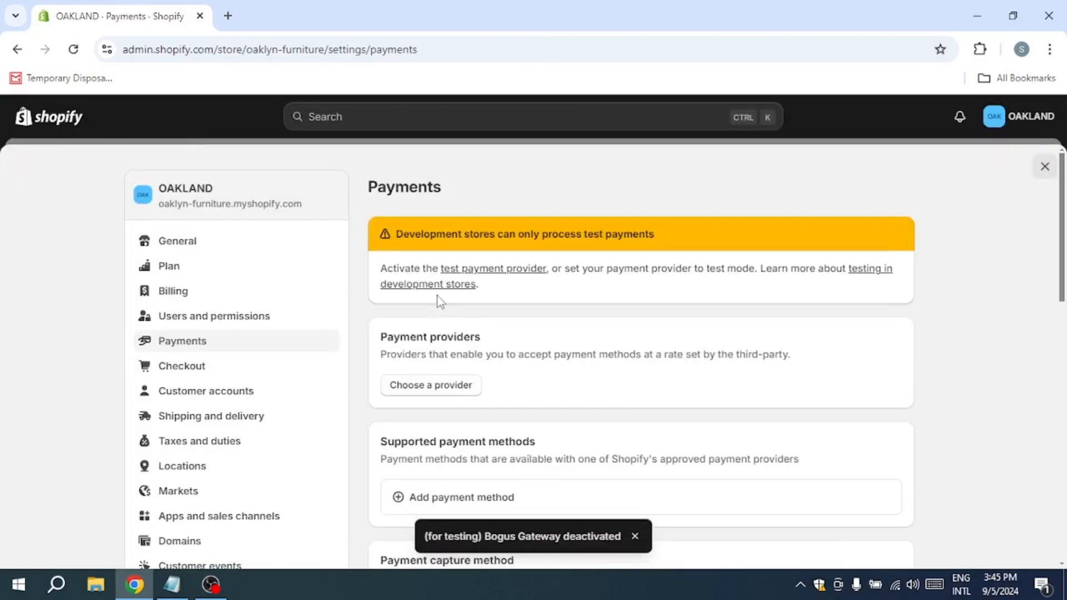
Open the list of third-party payment providers and review the available providers and the cards they accept.
scroll(439, 366, down, 1)
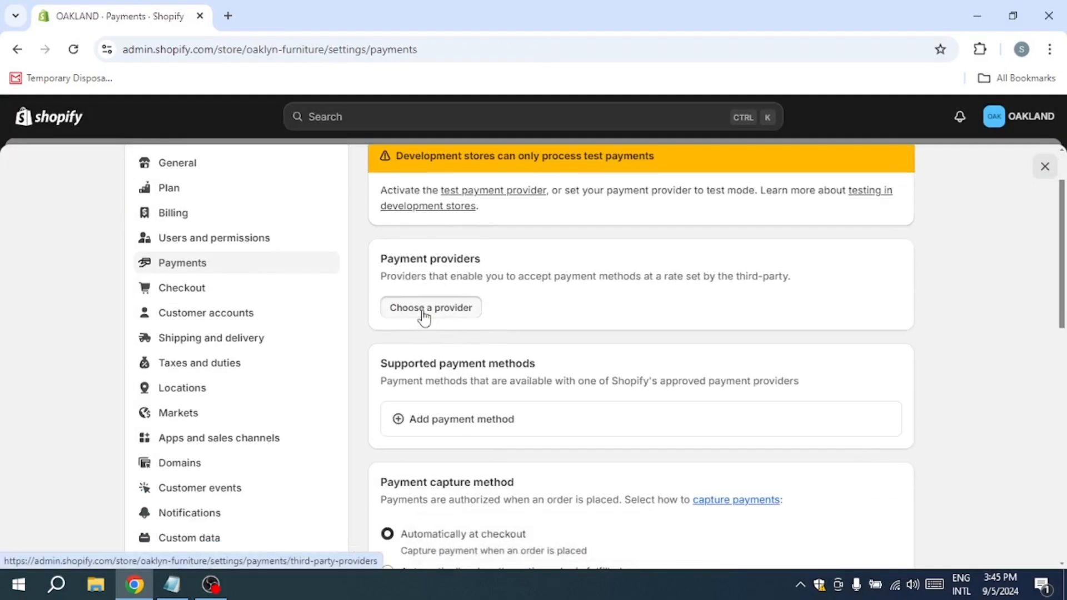
click(424, 314)
scroll(516, 356, down, 10)
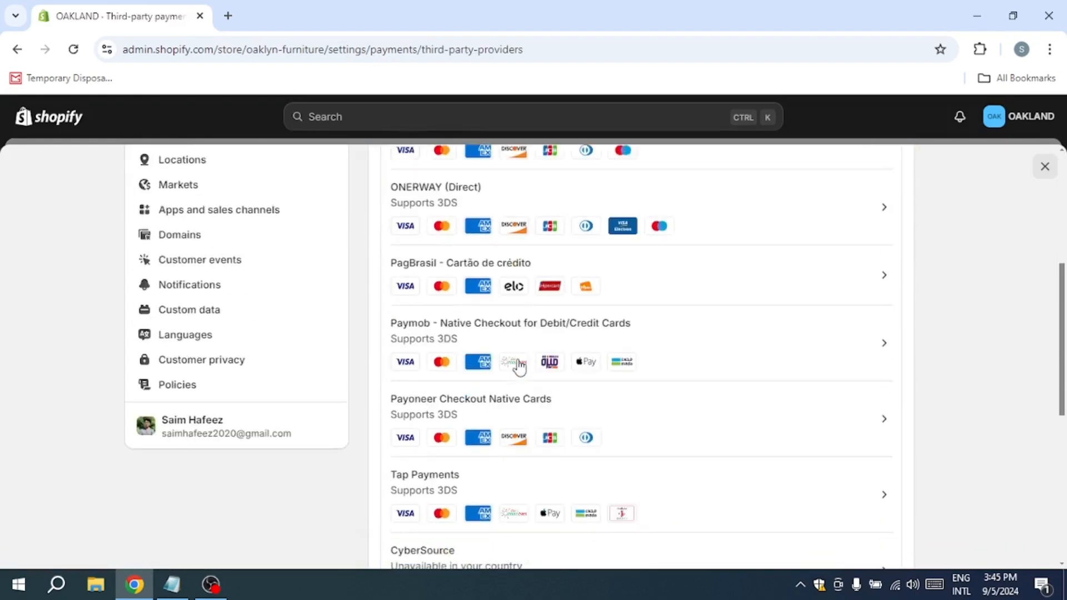
scroll(519, 364, down, 3)
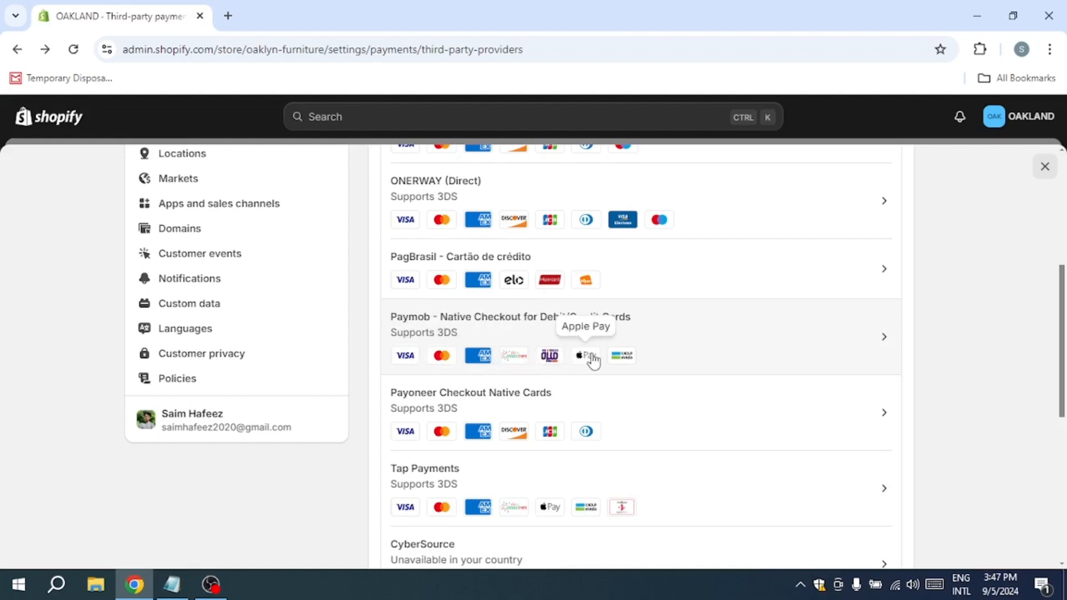
scroll(486, 419, down, 1)
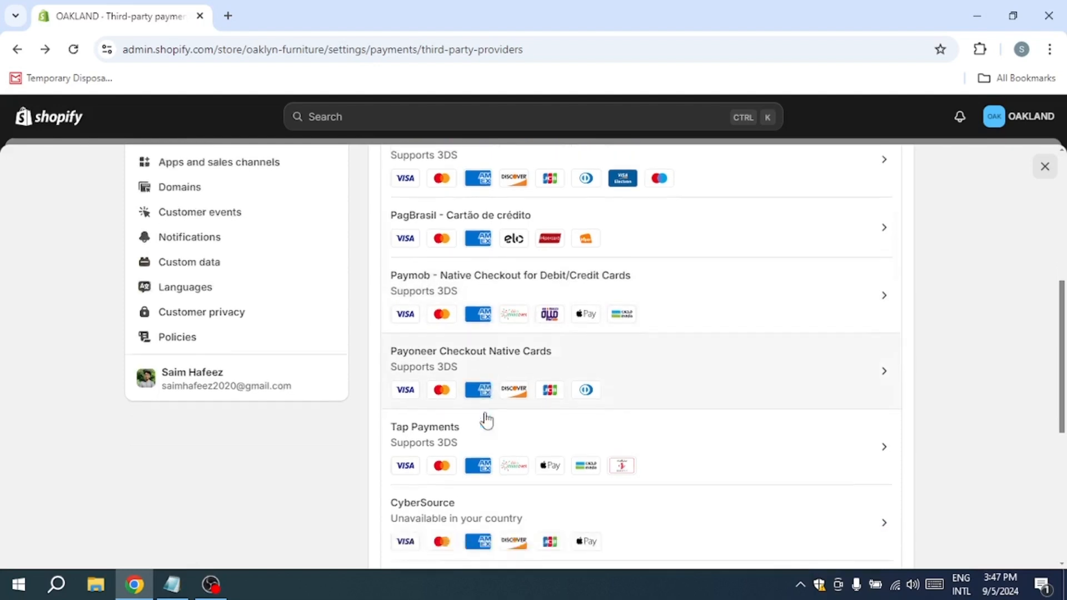
scroll(485, 420, down, 6)
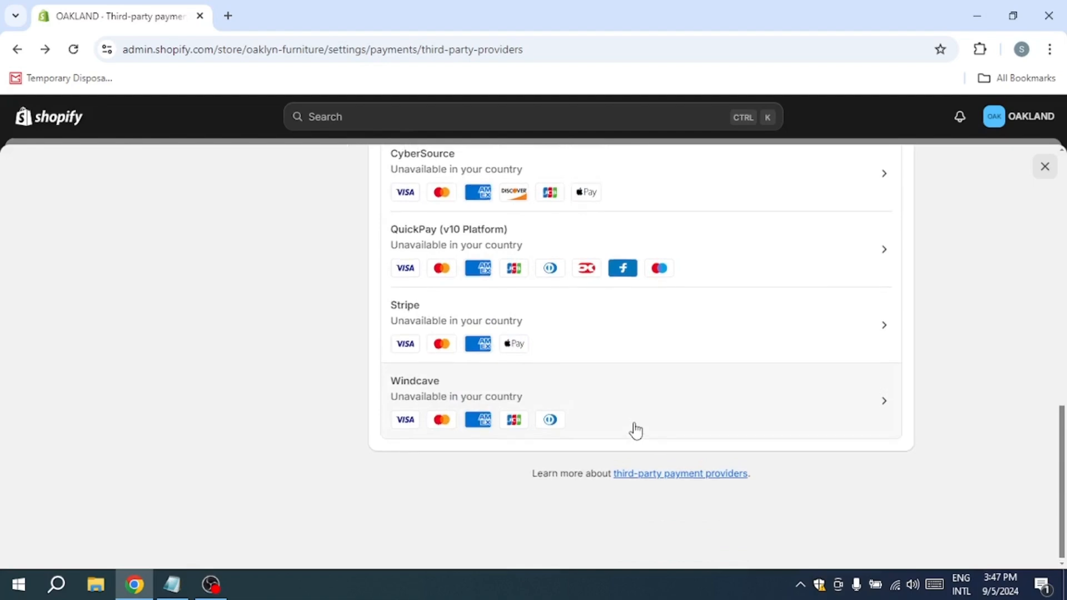
scroll(636, 430, up, 8)
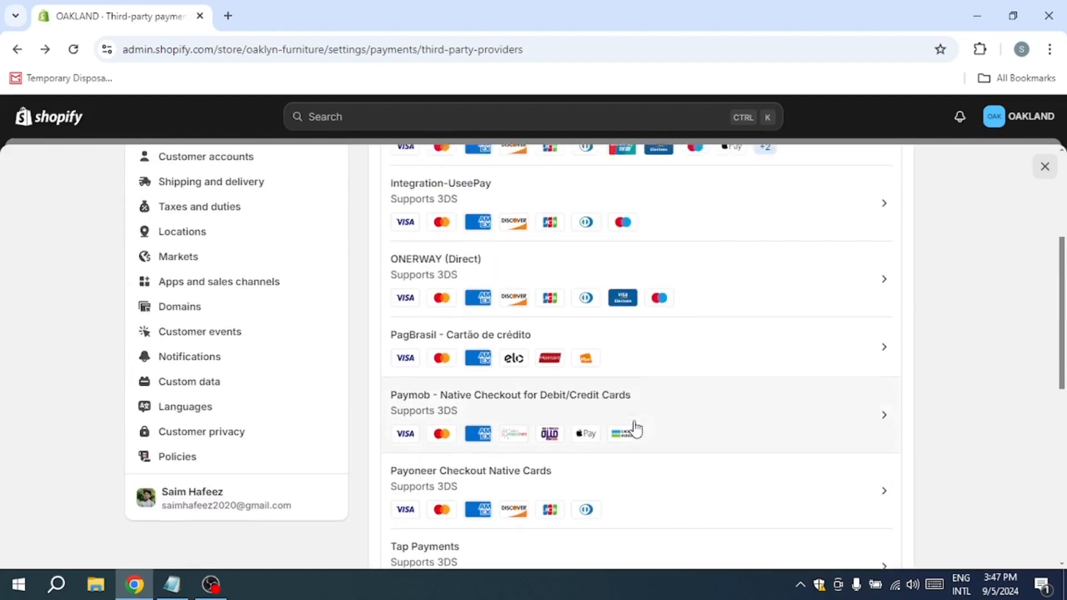
scroll(636, 431, up, 4)
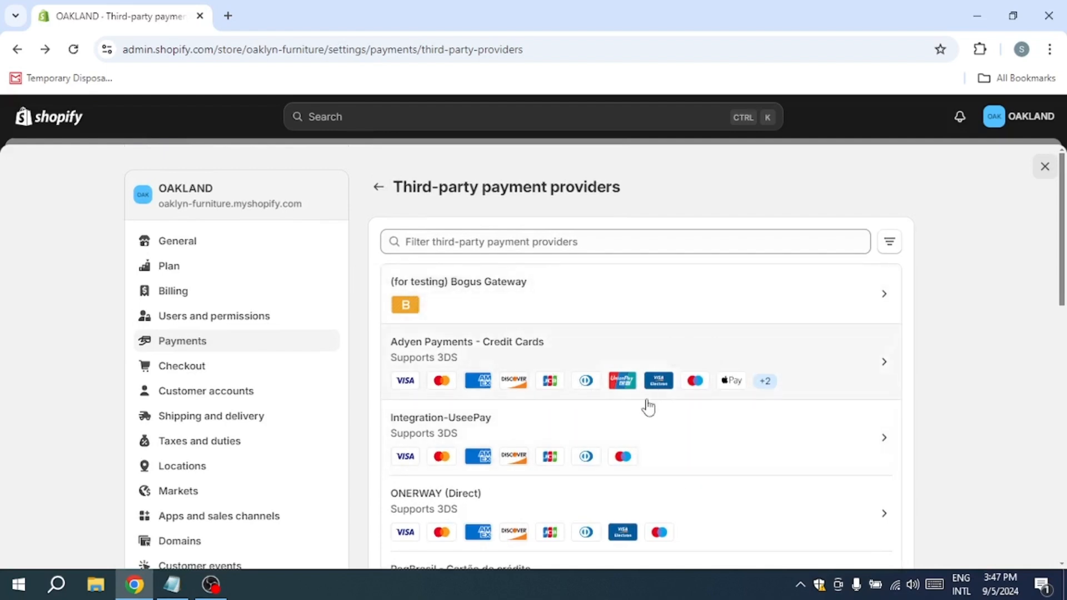
scroll(601, 436, down, 7)
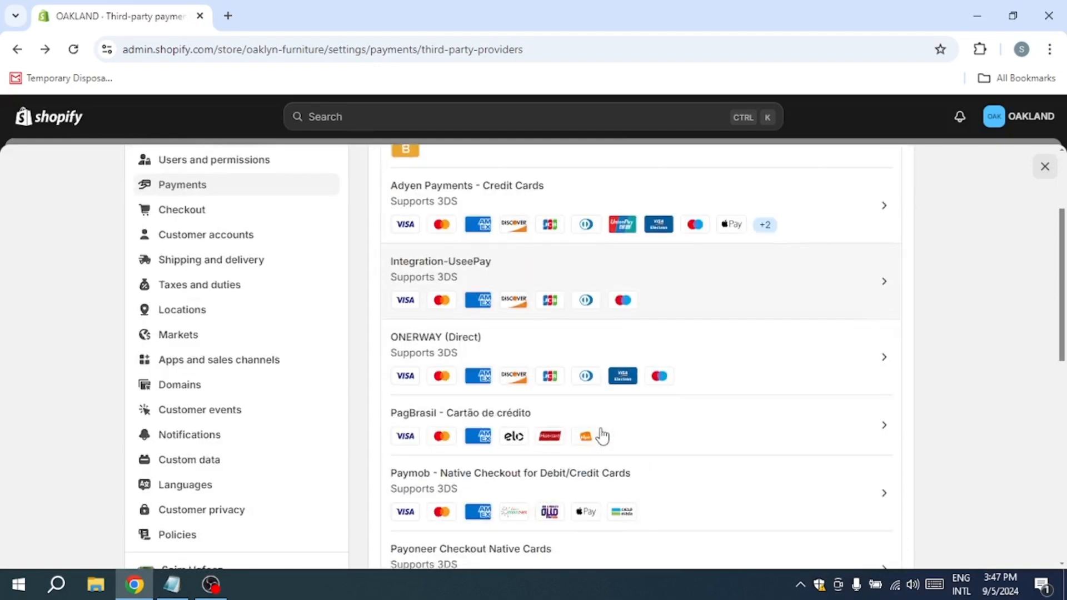
scroll(602, 436, down, 4)
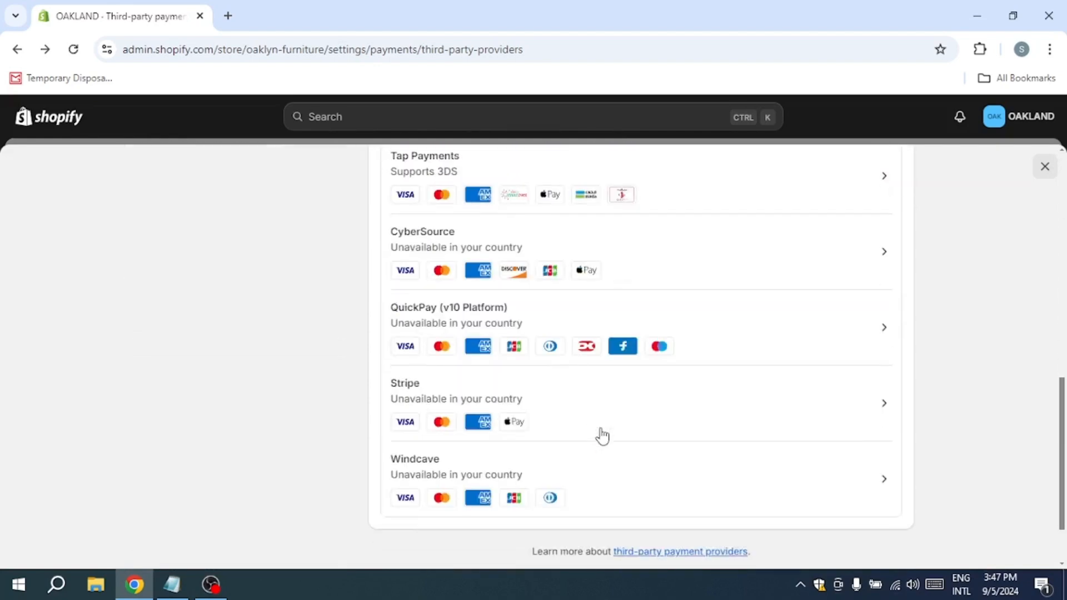
scroll(601, 436, down, 1)
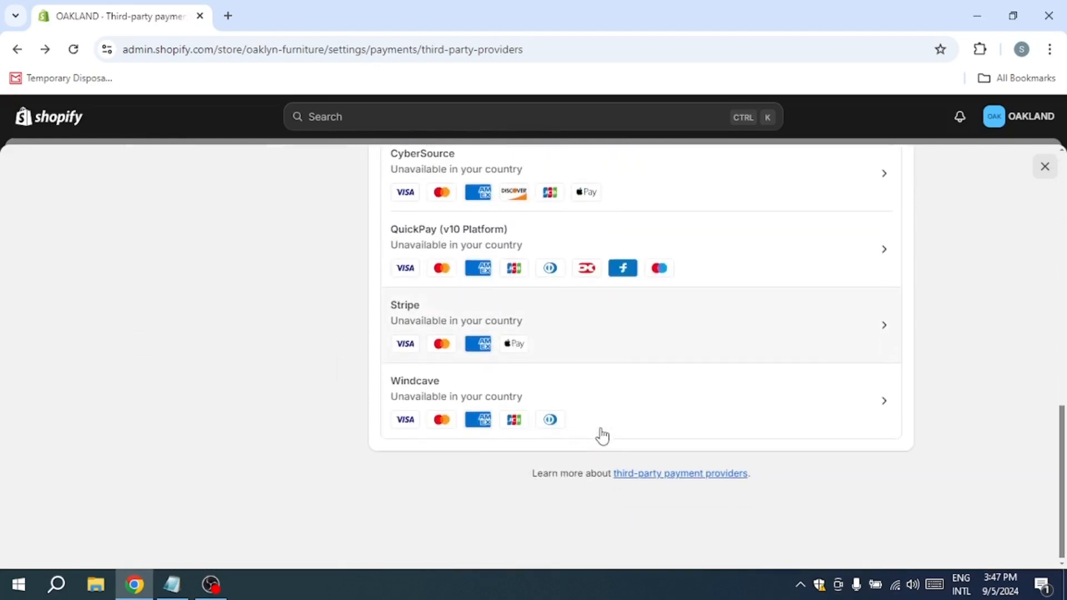
scroll(602, 436, up, 4)
scroll(602, 436, up, 8)
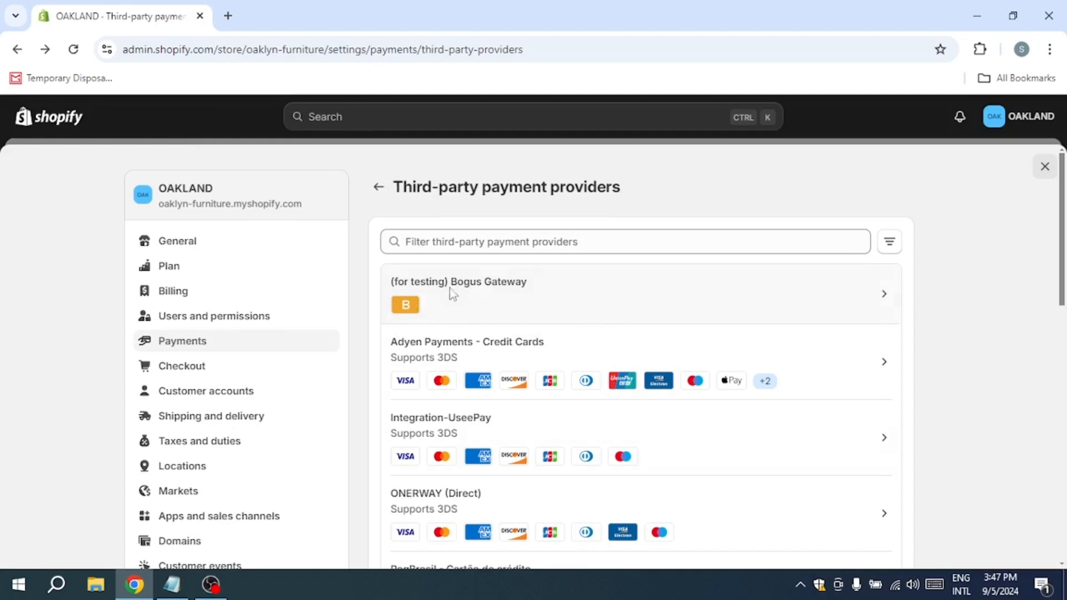
scroll(602, 433, down, 10)
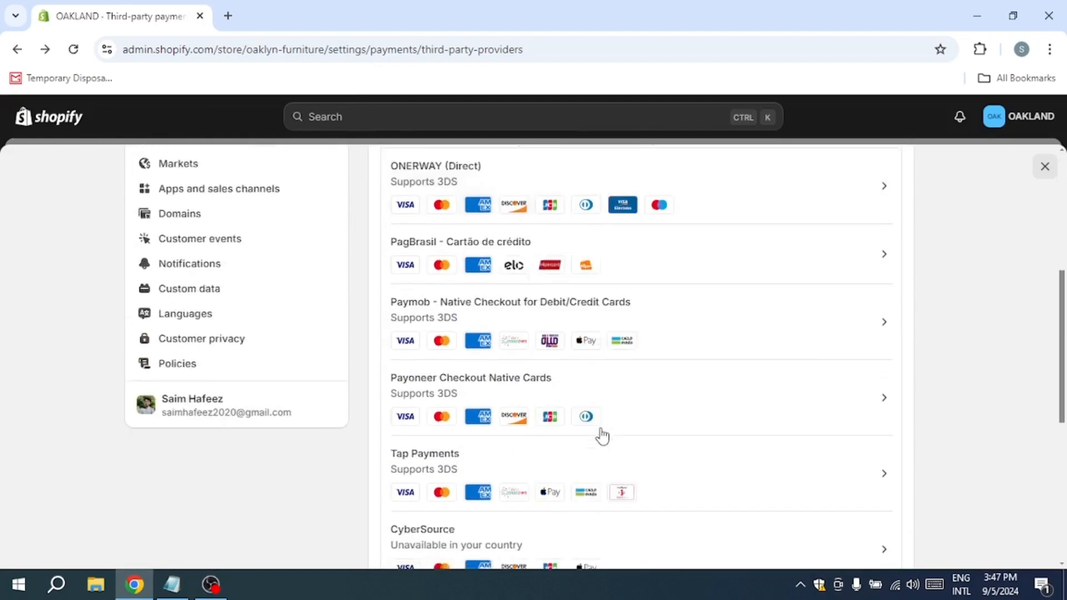
scroll(602, 436, up, 10)
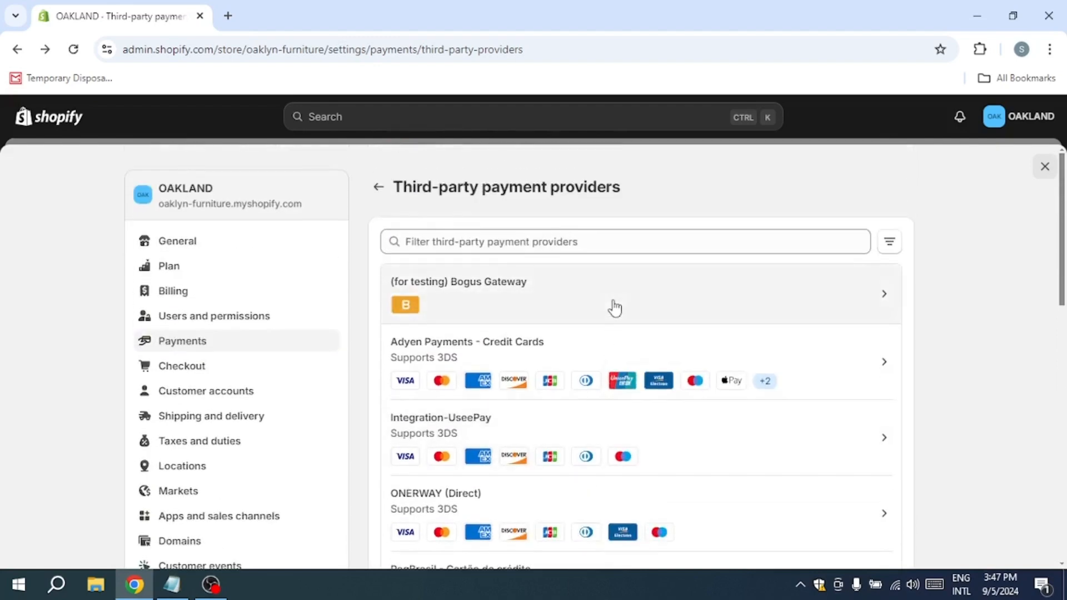
Reactivate the (for testing) Bogus Gateway from the third-party payment providers list.
click(613, 308)
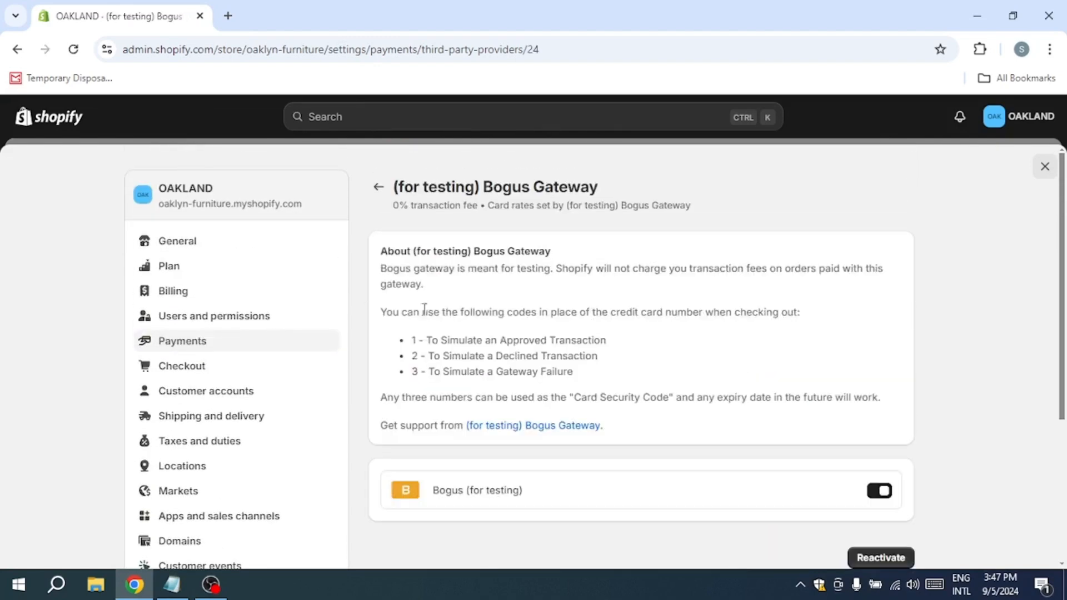
scroll(822, 496, down, 2)
click(866, 486)
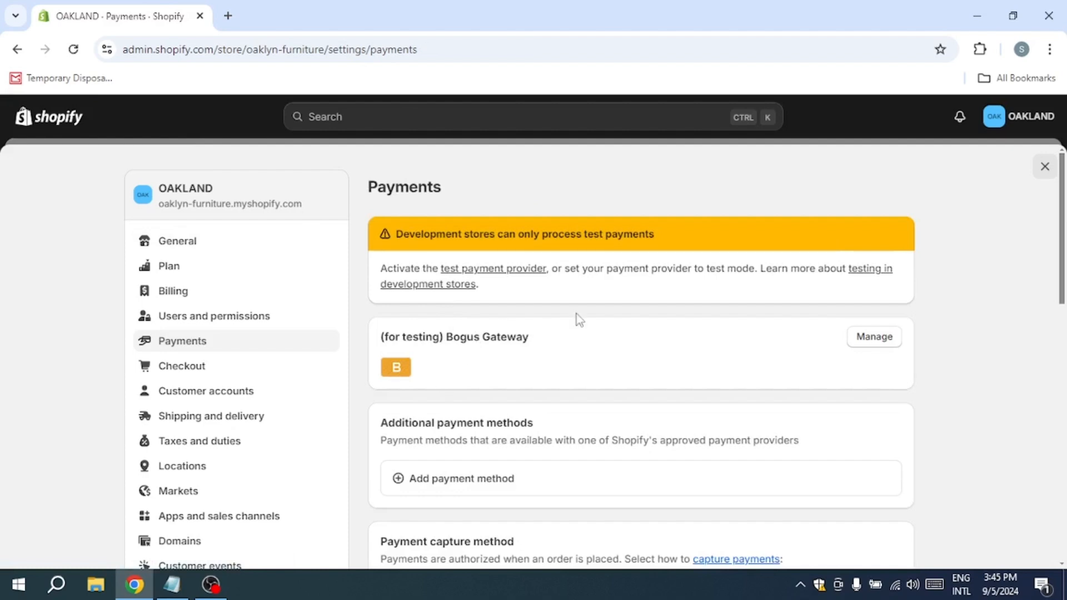
Open the management page of the (for testing) Bogus Gateway and deactivate the provider.
click(855, 336)
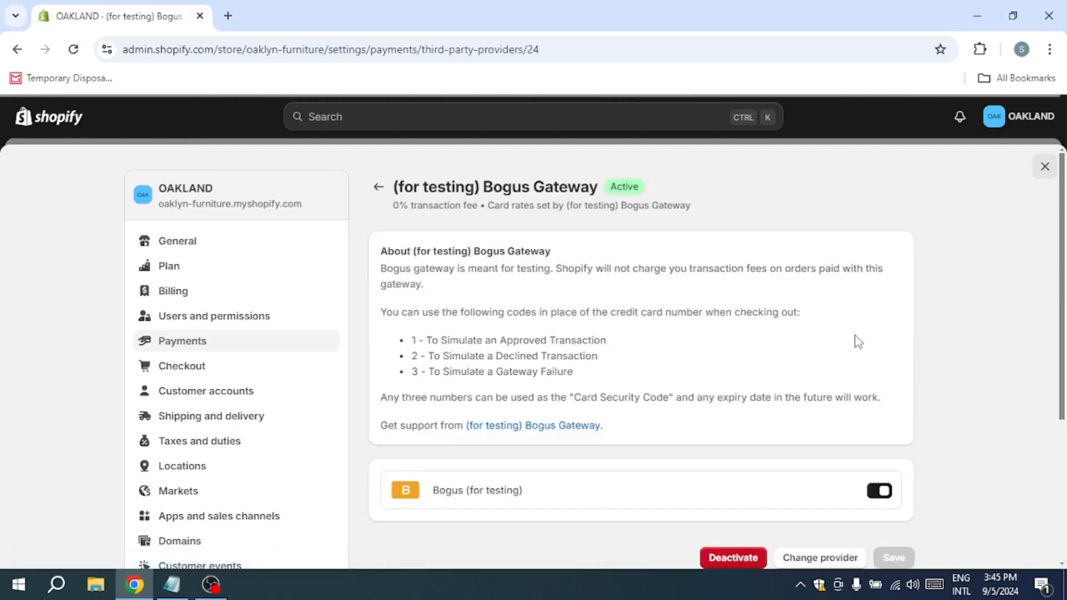
click(751, 556)
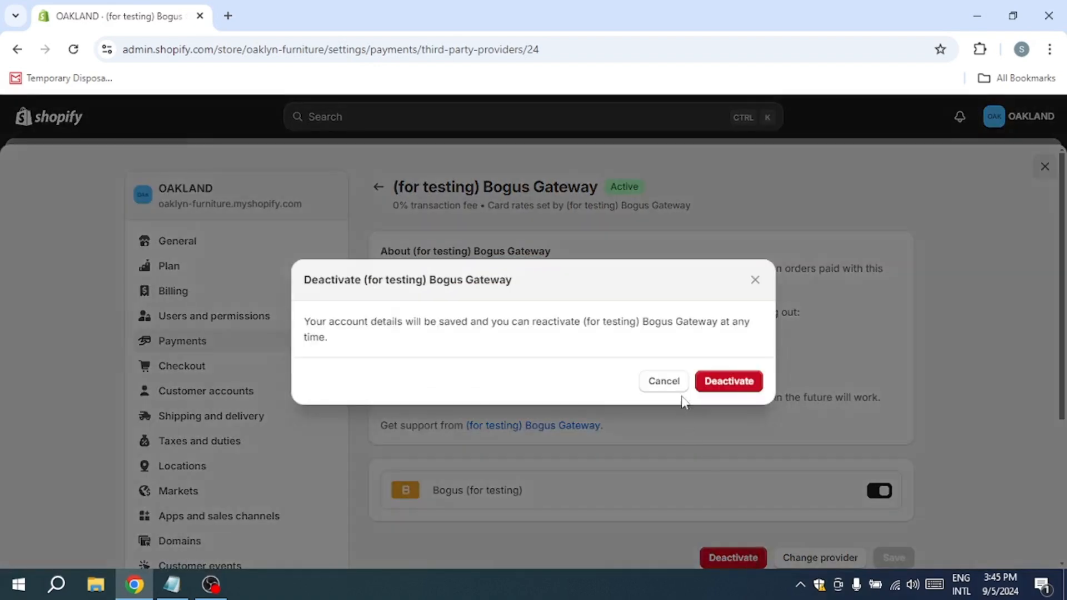
click(732, 384)
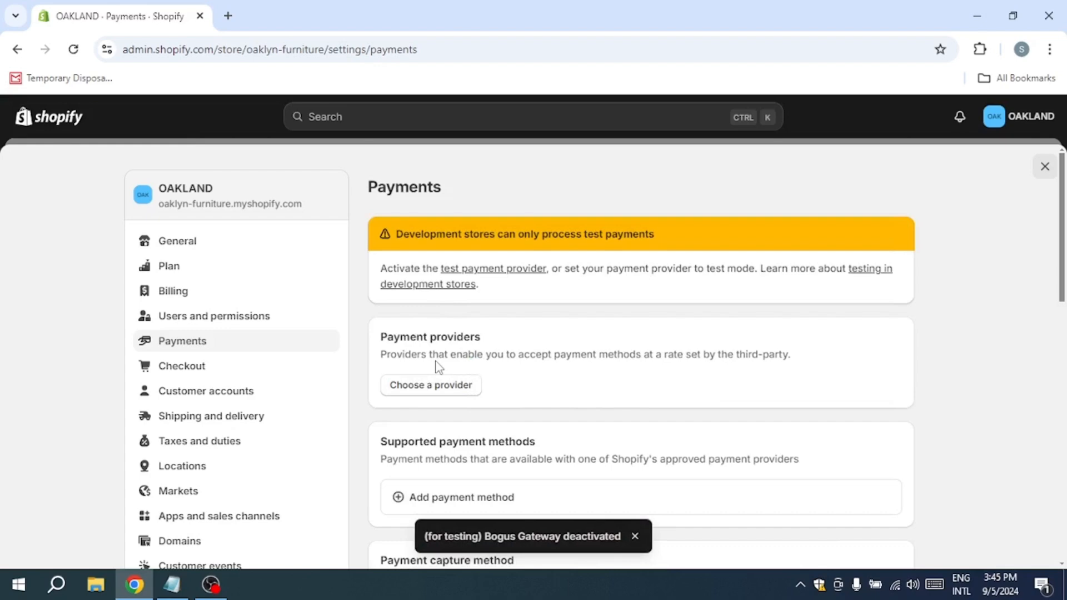
Deactivate the Cash on Delivery (COD) manual payment method and confirm it.
scroll(438, 367, down, 2)
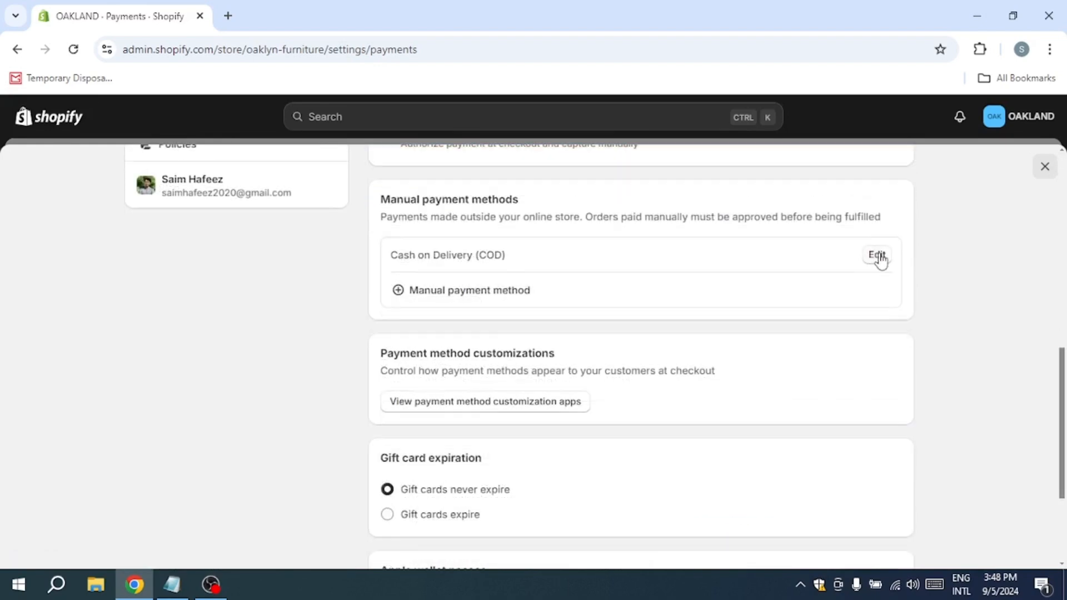
click(877, 258)
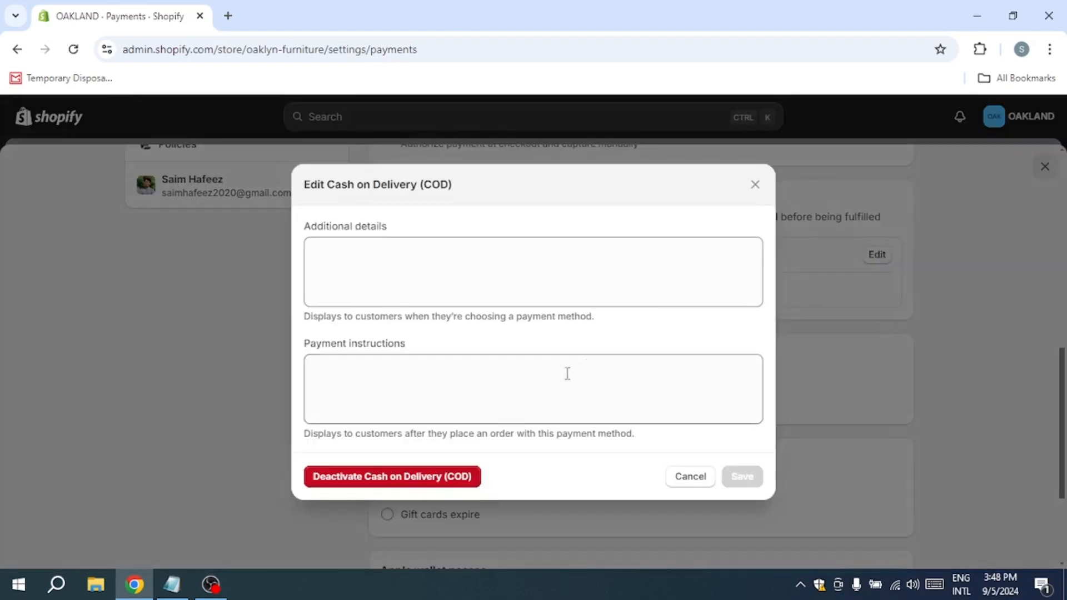
click(429, 486)
click(714, 377)
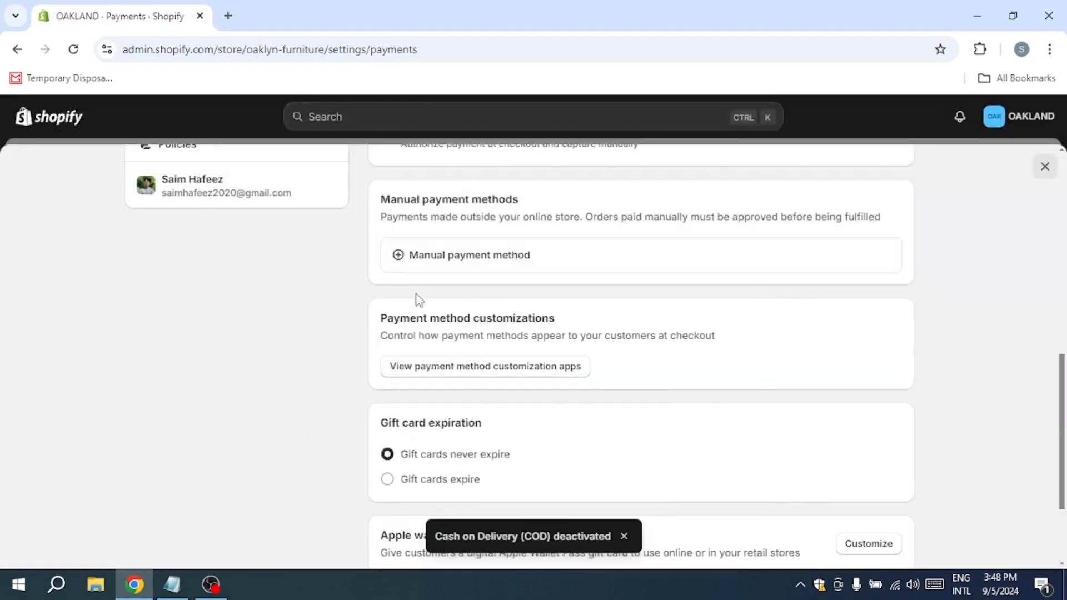
Add Cash on Delivery (COD) as a manual payment method and activate it with blank additional details and payment instructions.
click(400, 264)
click(444, 373)
click(708, 478)
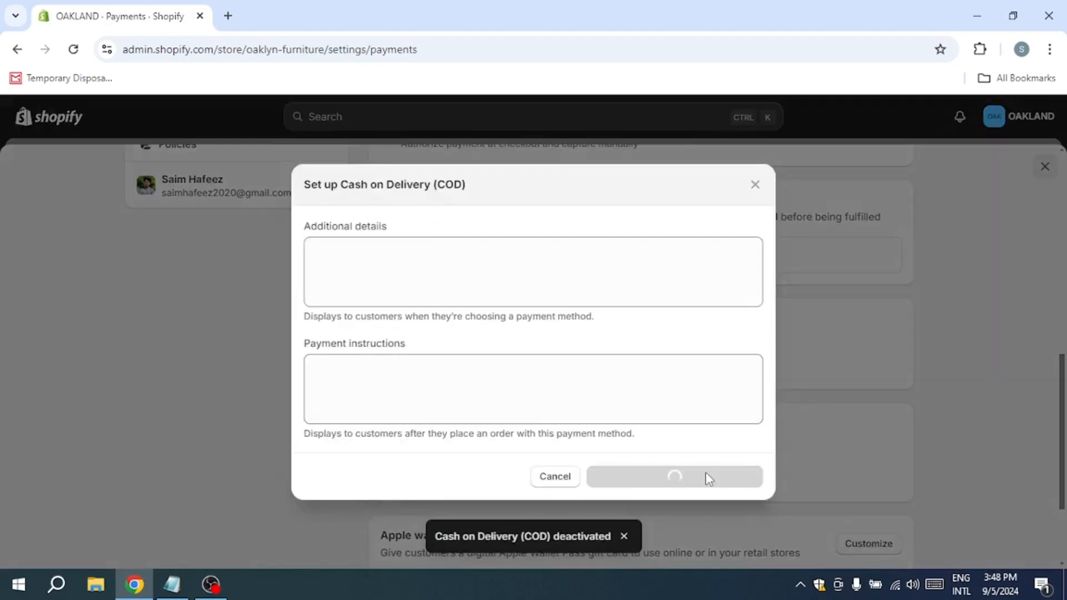
scroll(607, 369, down, 3)
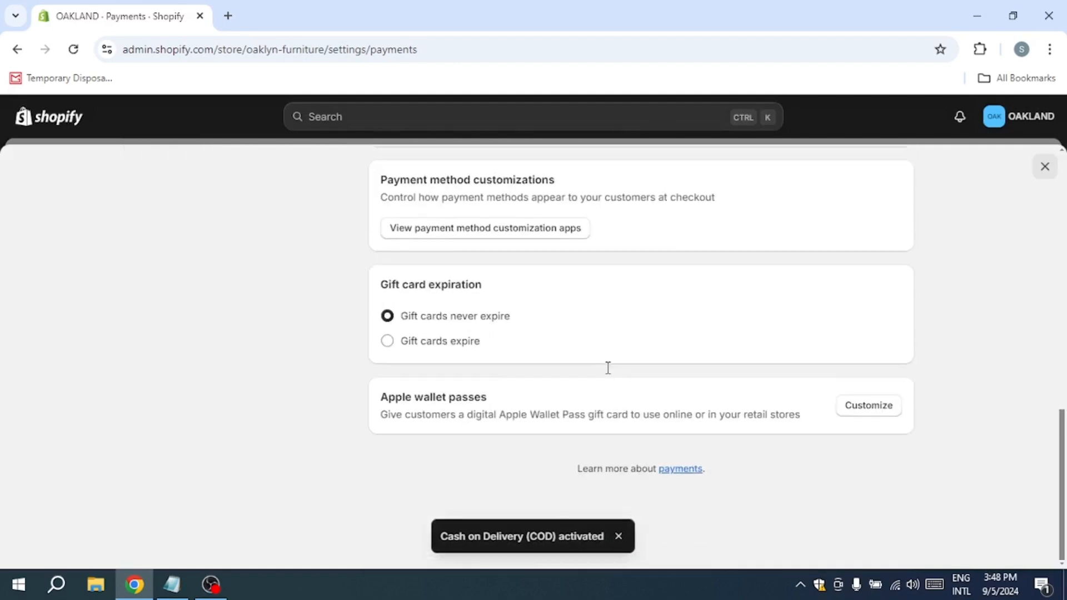
Close the Payments settings and open the live online store from the admin home page.
scroll(607, 368, up, 10)
scroll(607, 366, up, 3)
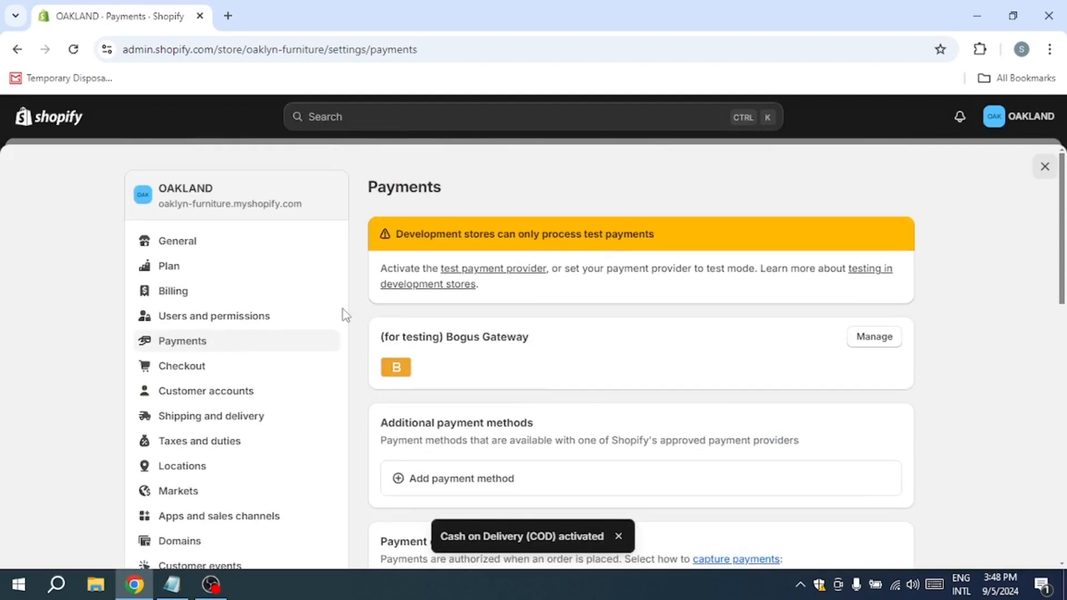
click(1044, 166)
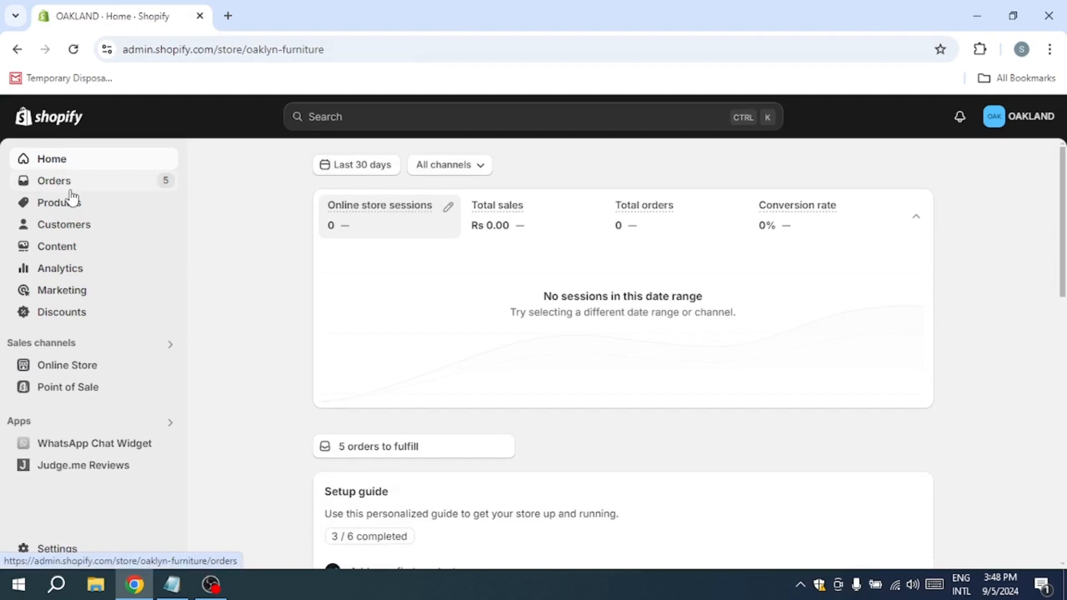
click(168, 364)
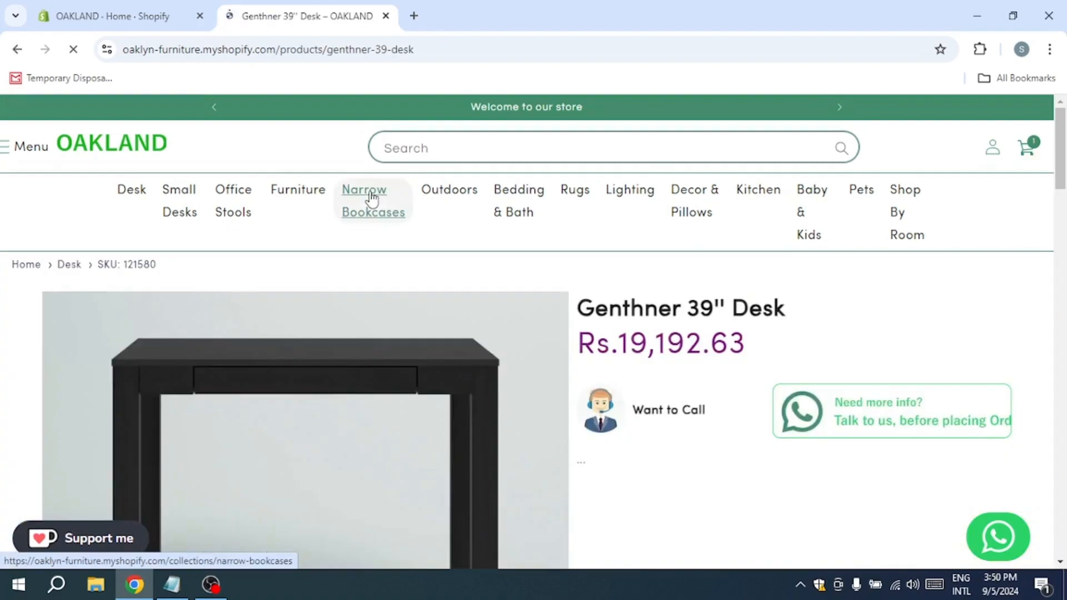
Add the Genthner 39'' Desk to the cart and proceed to checkout.
scroll(710, 387, down, 10)
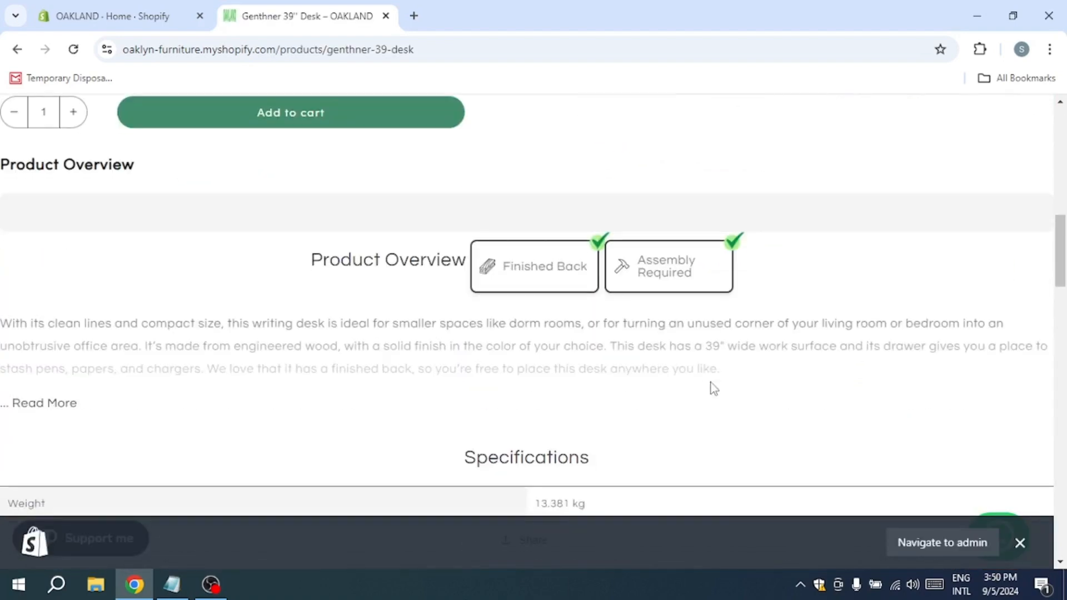
scroll(223, 158, up, 5)
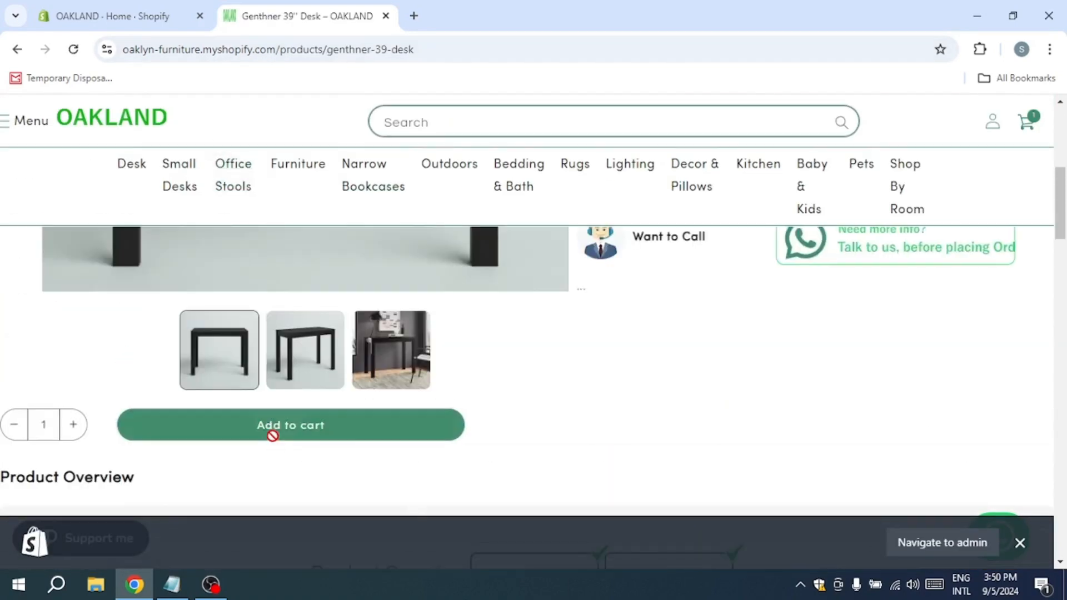
click(269, 425)
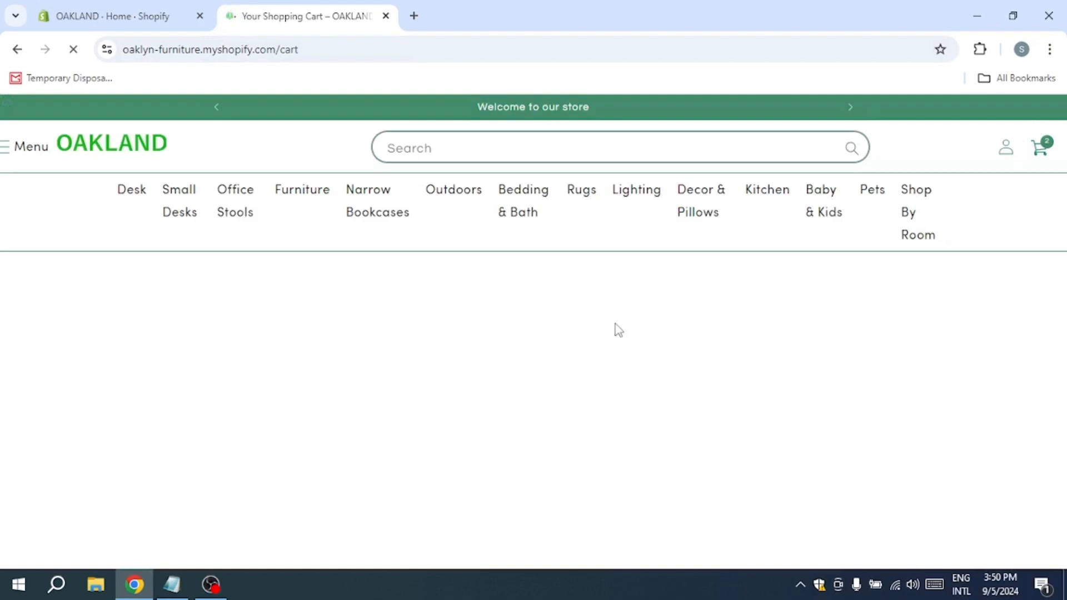
scroll(995, 262, down, 4)
click(900, 295)
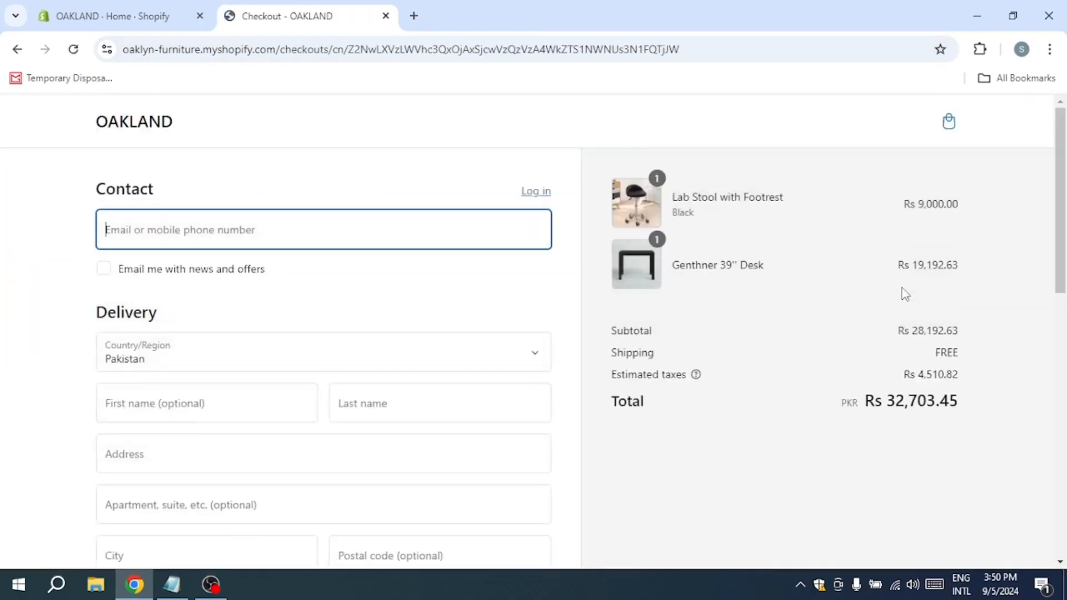
Look through the checkout form's delivery, shipping method and payment sections.
scroll(308, 348, down, 3)
click(190, 248)
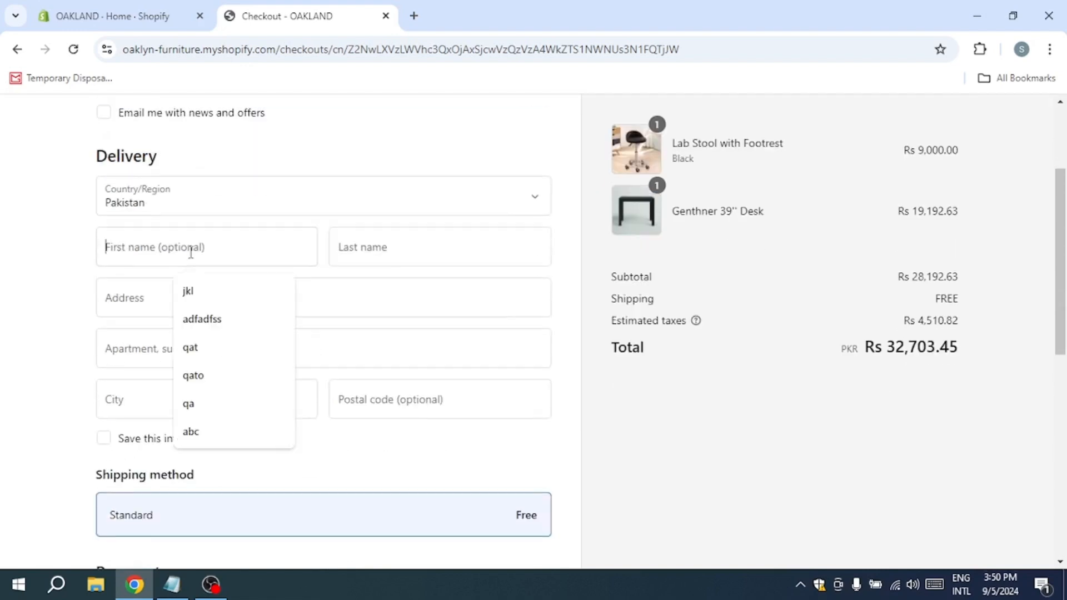
click(341, 245)
click(279, 289)
scroll(282, 381, down, 7)
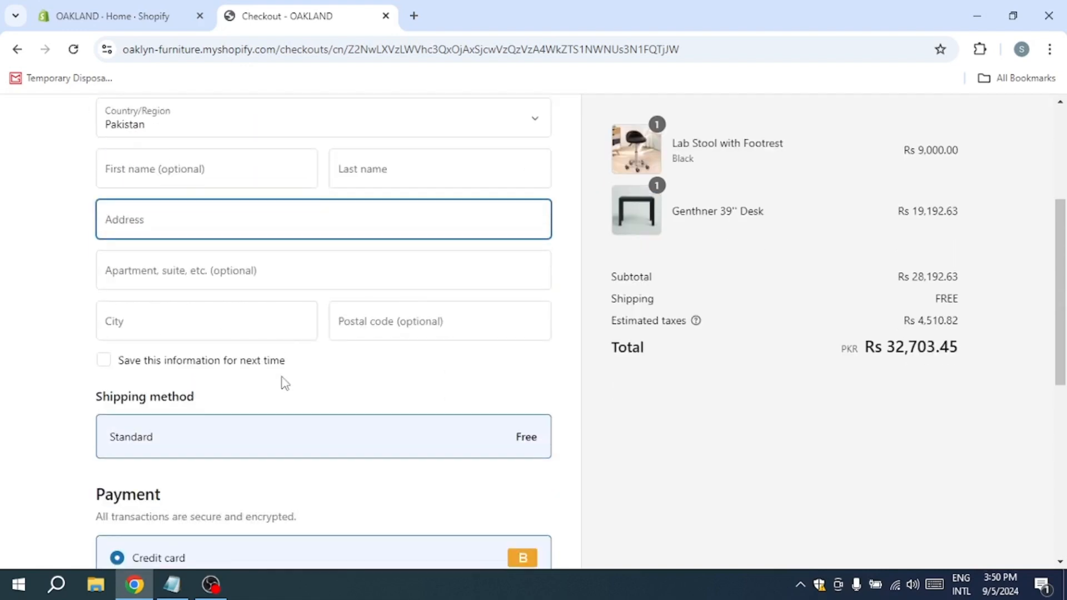
scroll(283, 382, down, 2)
scroll(286, 389, up, 8)
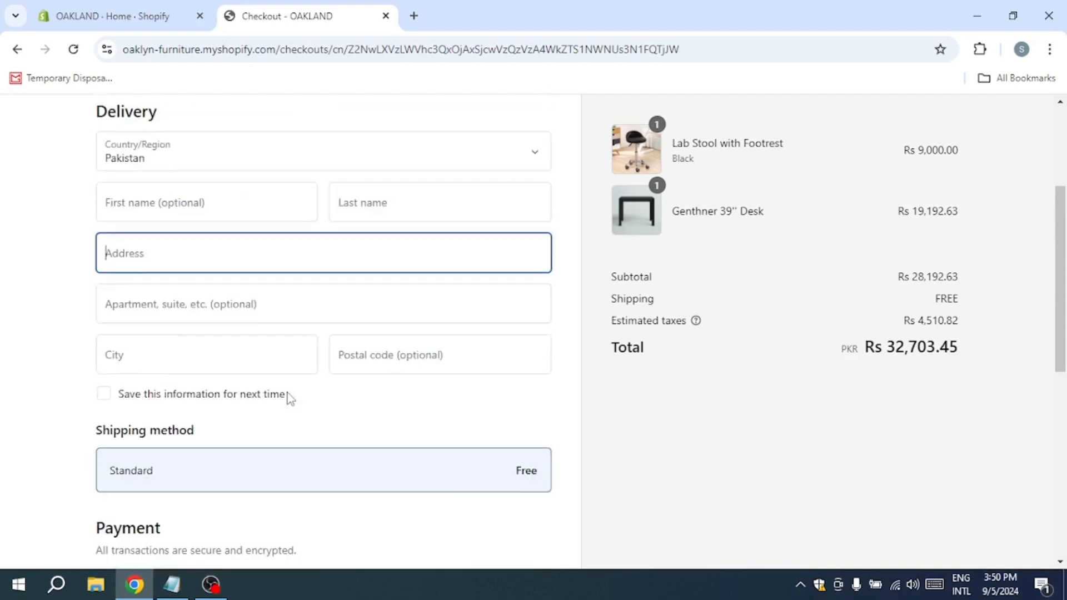
scroll(288, 398, down, 1)
scroll(288, 397, up, 3)
Fill in the customer's first name, last name, address and city in the delivery form.
click(193, 291)
text(abc)
key(Tab)
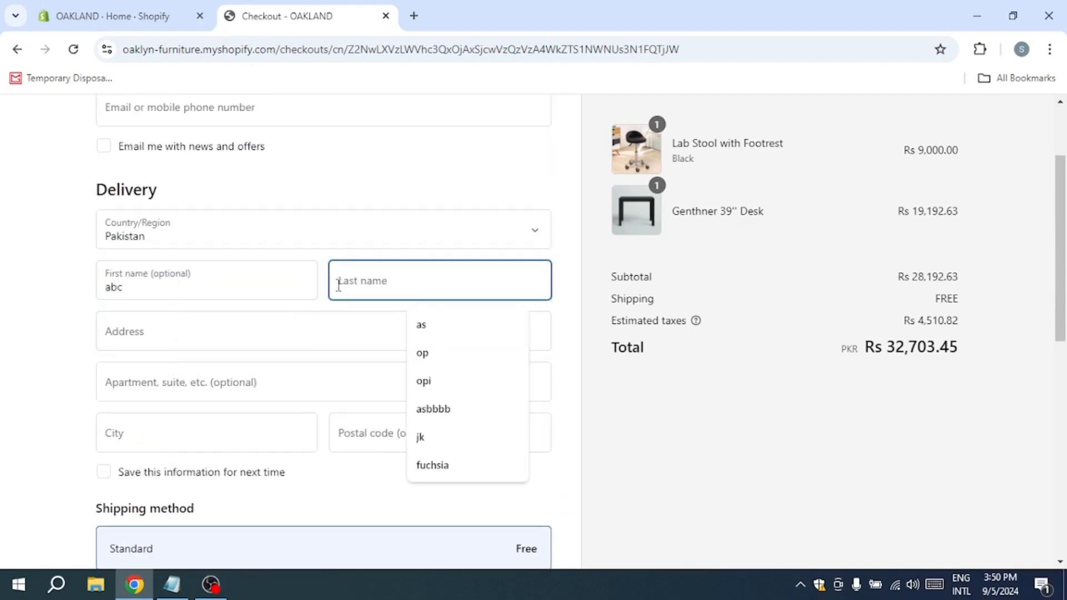
text(asd)
click(194, 337)
text(nsbchasvghscghc c)
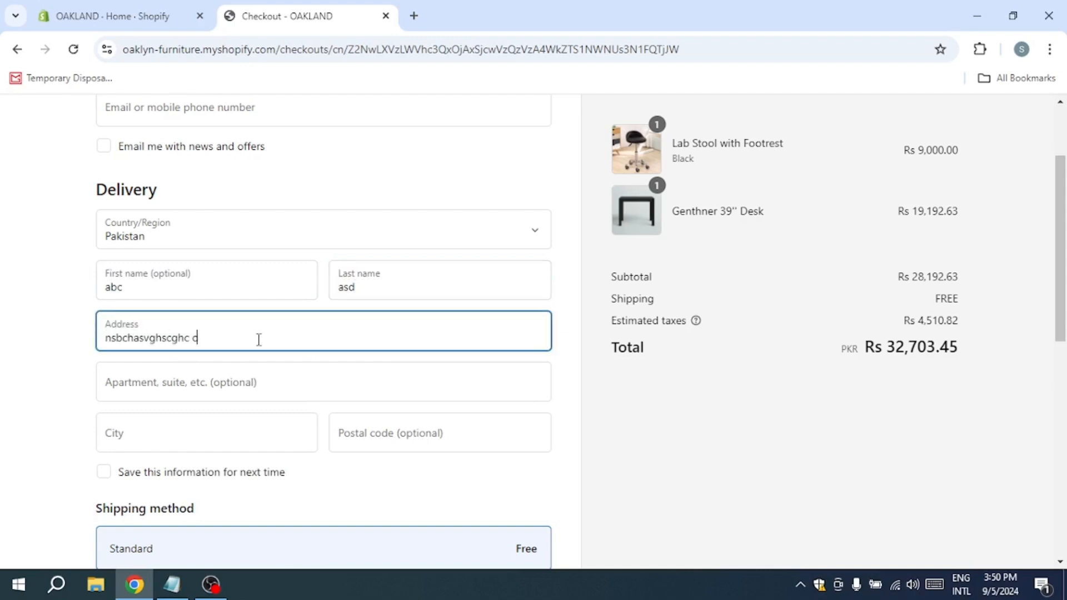
scroll(313, 279, down, 4)
click(222, 214)
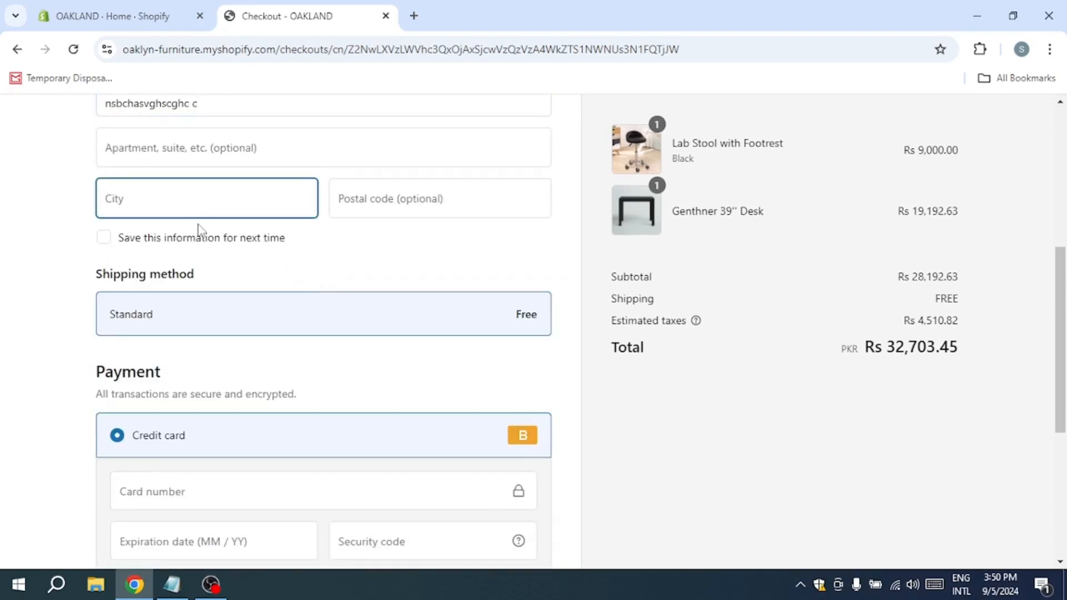
text(bZSHbcjabf)
Choose Cash on Delivery (COD) as the payment method and try to complete the order.
scroll(344, 389, down, 1)
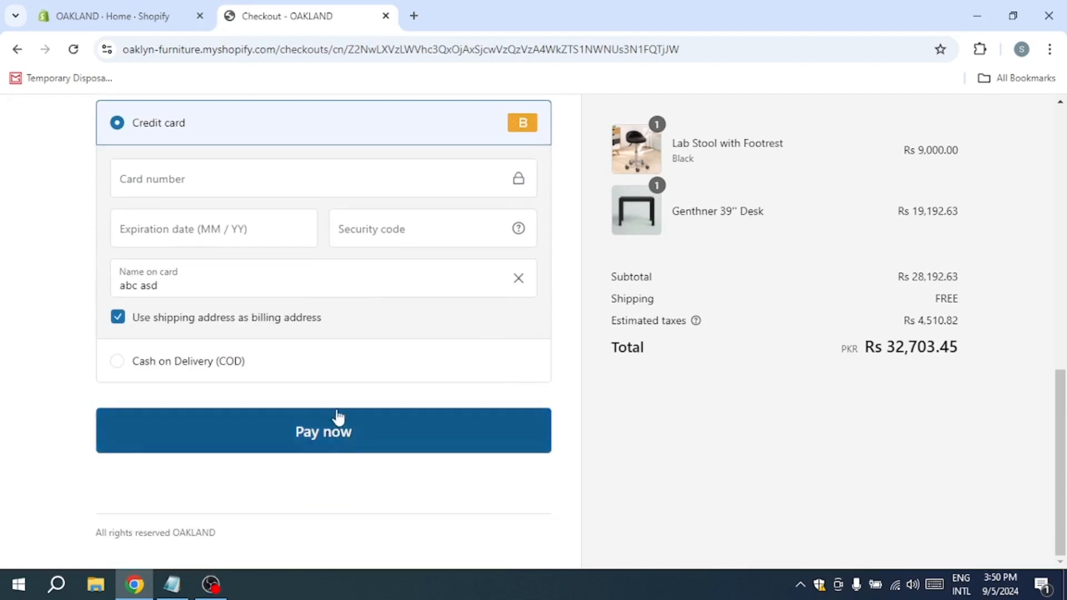
click(209, 358)
click(310, 439)
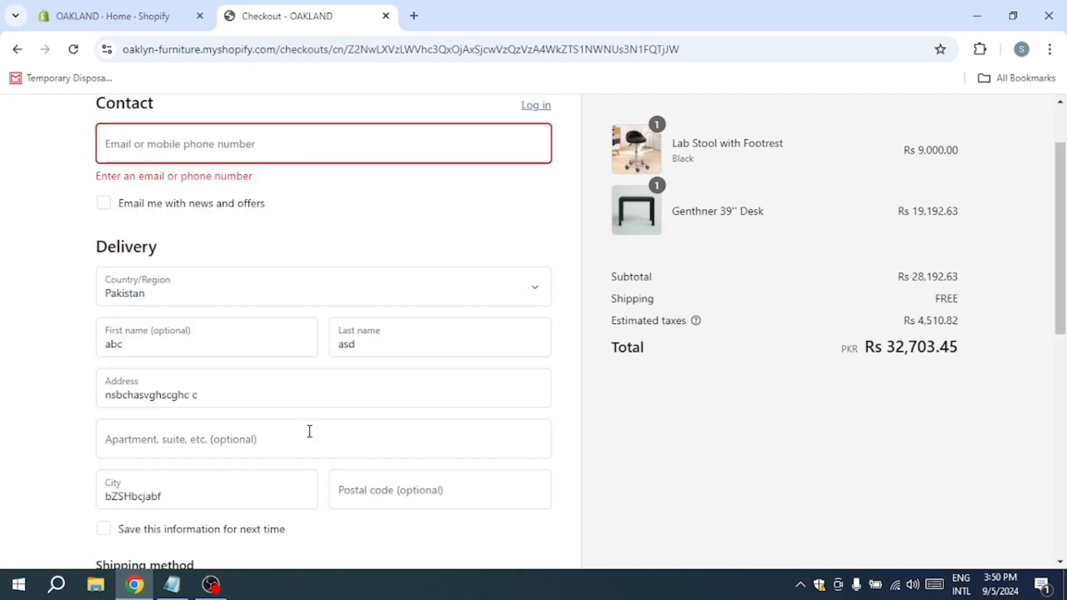
Fill in the contact field with a saved customer contact and submit the Cash on Delivery order again.
click(189, 149)
click(243, 187)
scroll(242, 186, down, 5)
scroll(243, 186, down, 3)
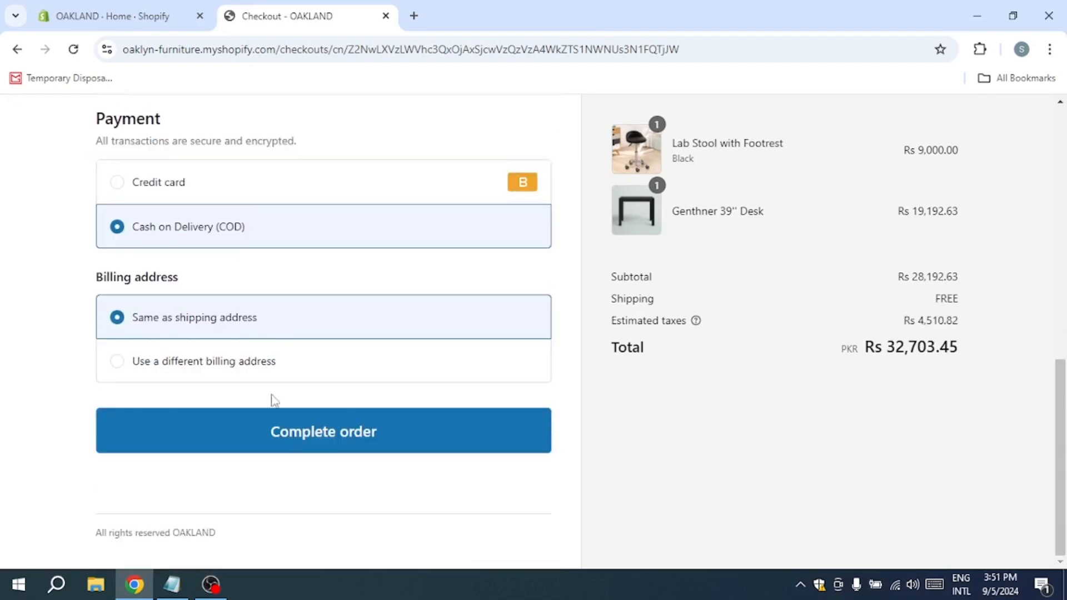
click(271, 431)
Examine the checkout's payment section and its response to the submitted order.
scroll(261, 422, up, 3)
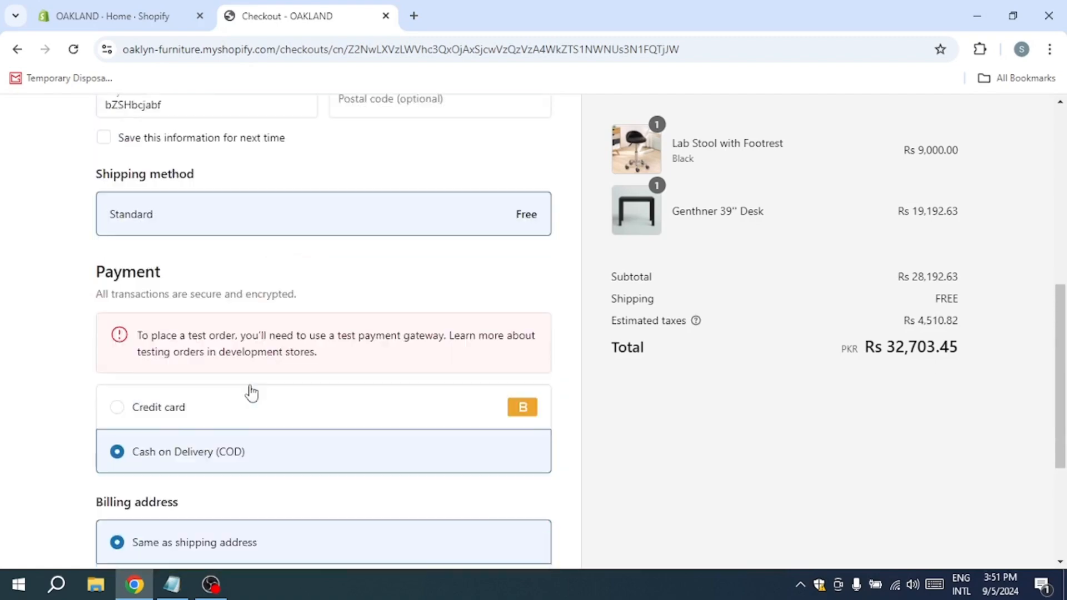
scroll(194, 347, down, 1)
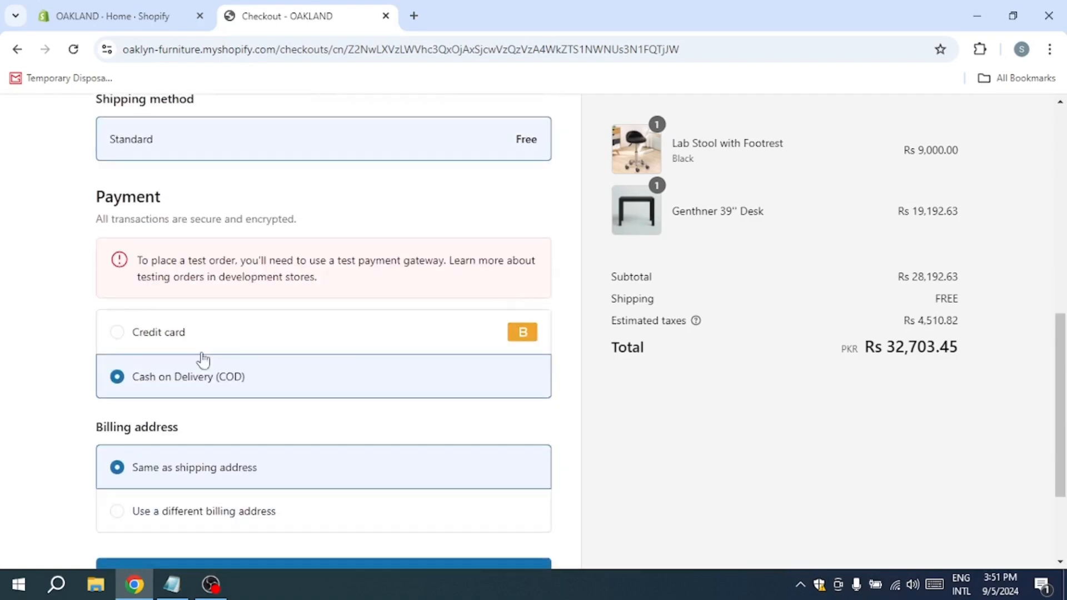
scroll(178, 324, up, 2)
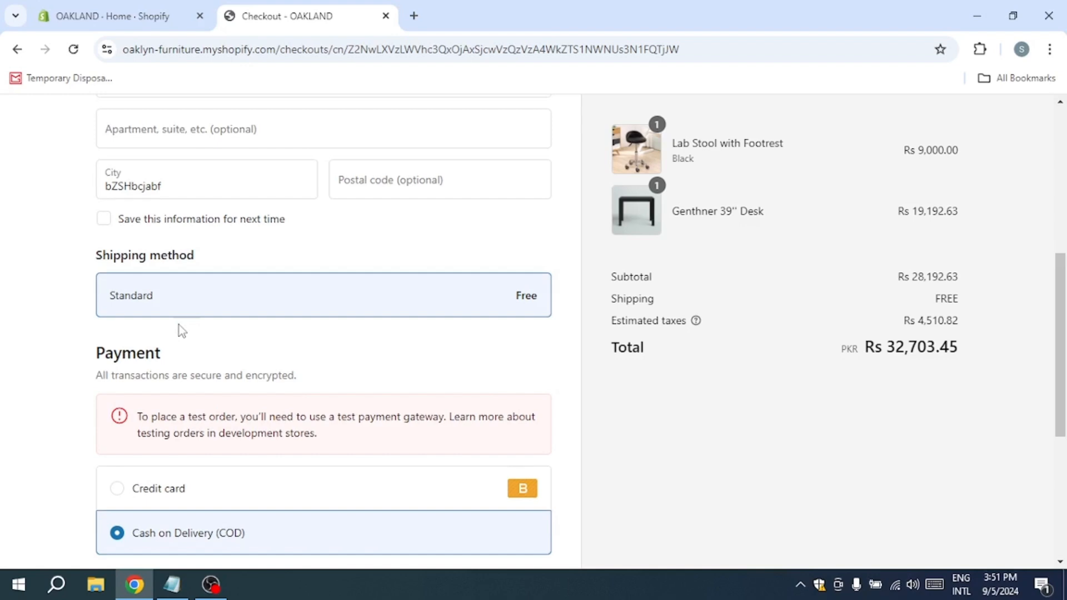
scroll(1000, 124, up, 1)
scroll(999, 124, down, 5)
scroll(1000, 124, up, 8)
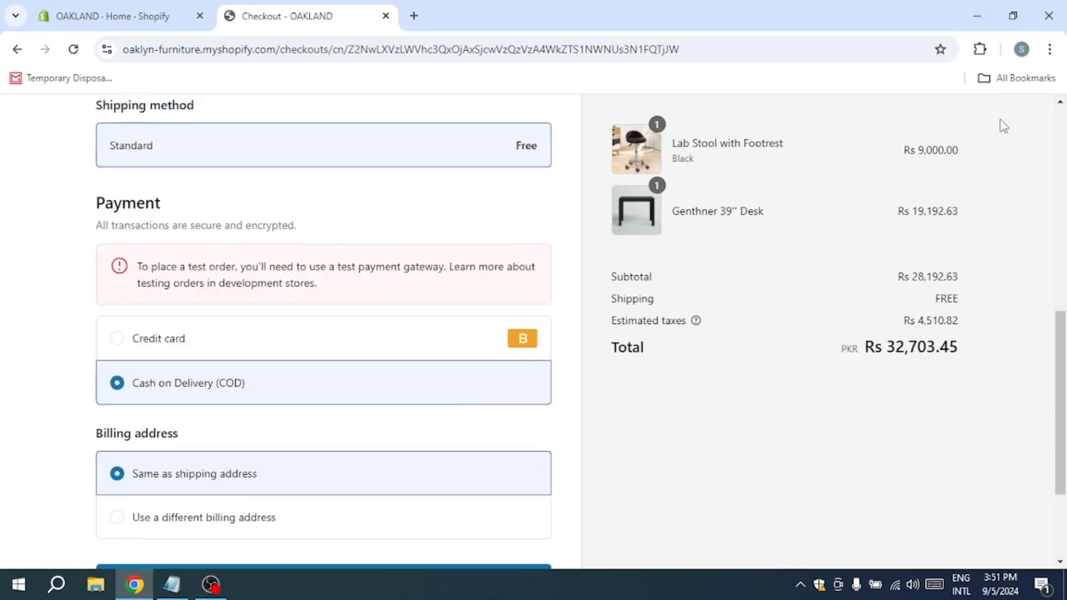
Switch back to the store admin, open the Orders list, and select and deselect all orders.
click(99, 9)
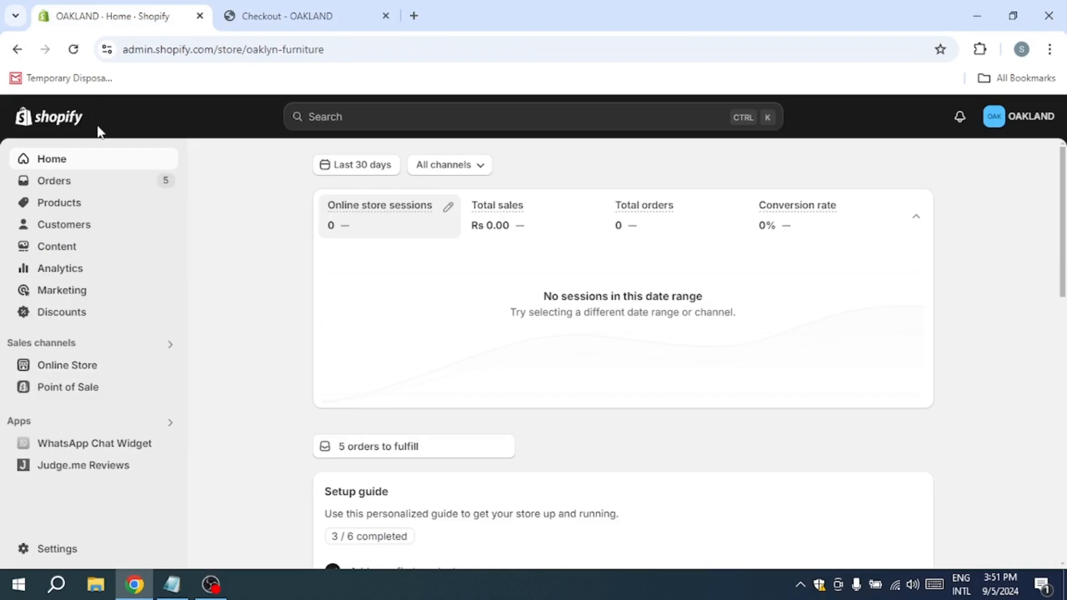
click(65, 182)
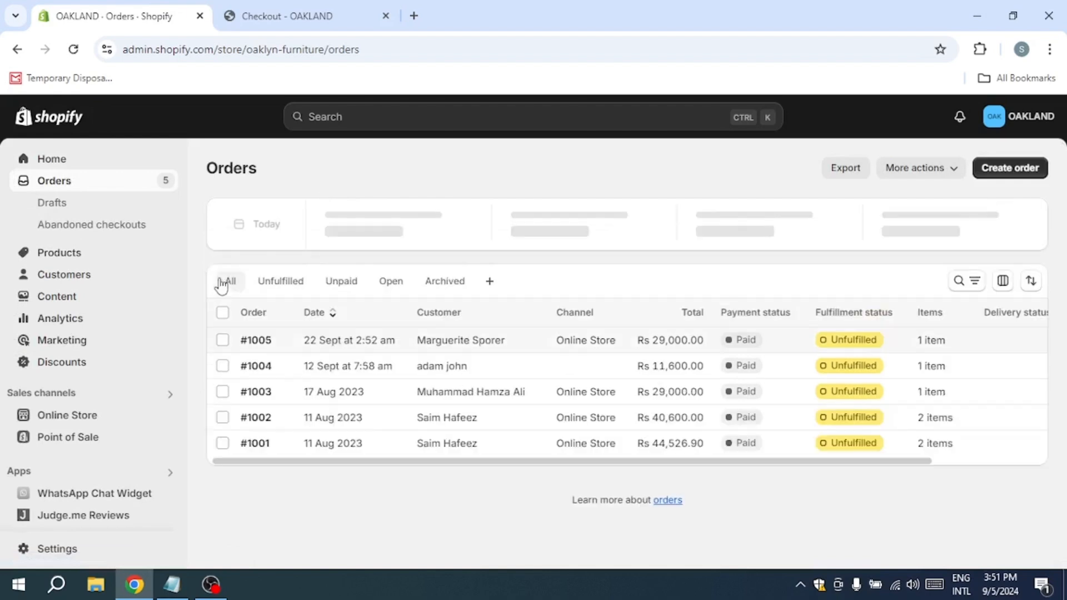
click(223, 314)
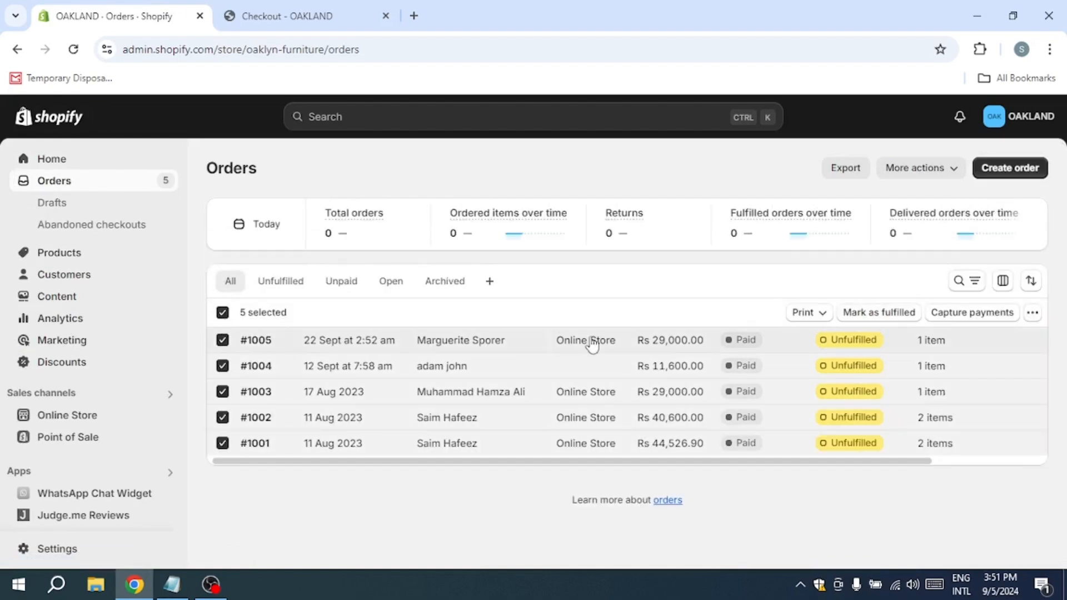
click(223, 313)
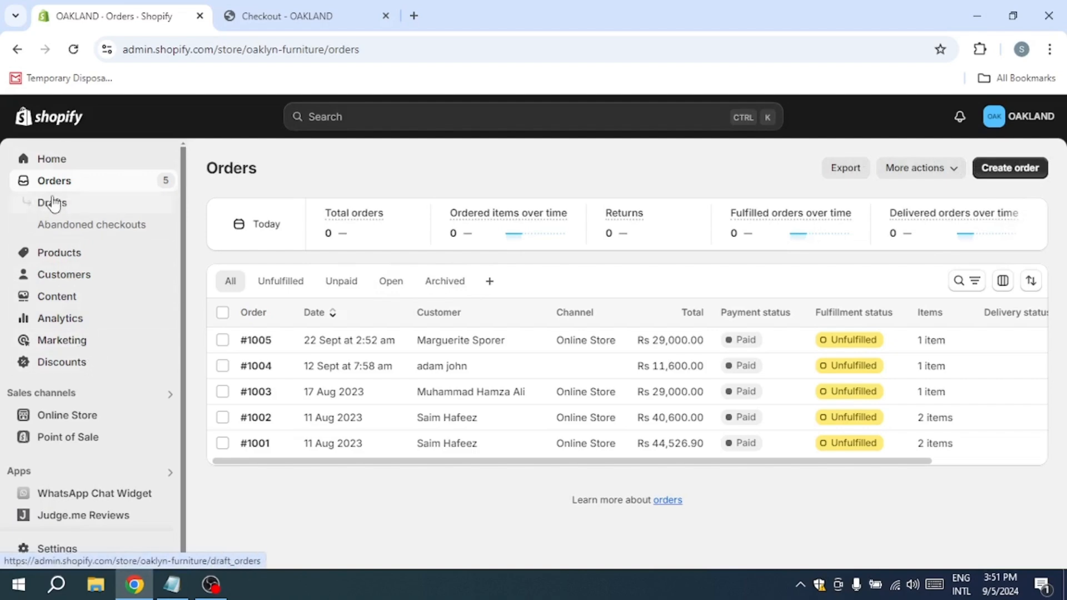
Return to the admin home page and look through its setup guide and suggestions.
click(53, 162)
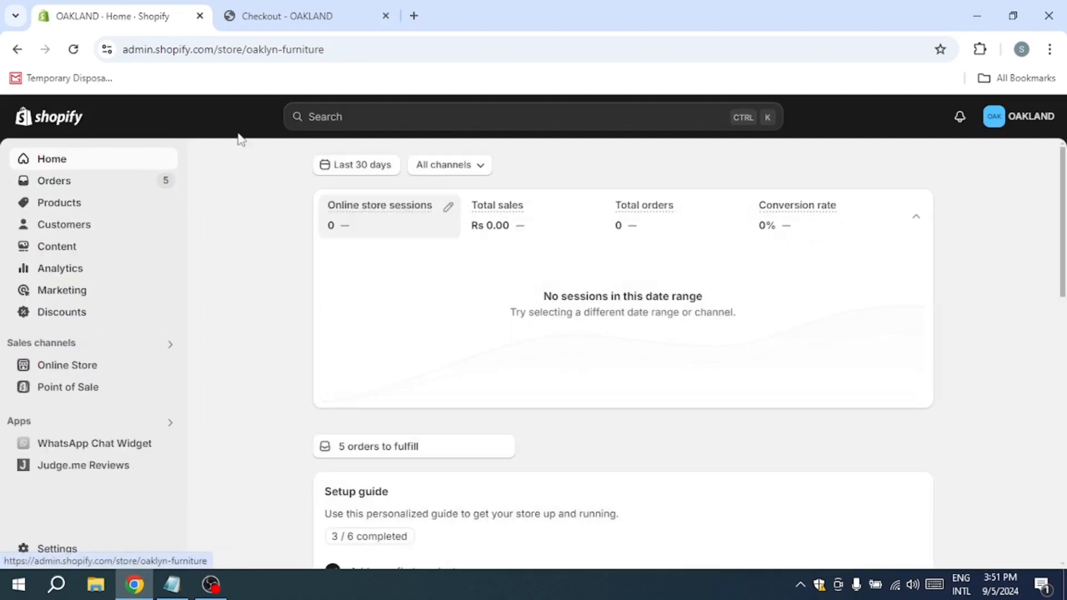
scroll(412, 305, down, 5)
scroll(391, 326, up, 2)
scroll(391, 328, down, 10)
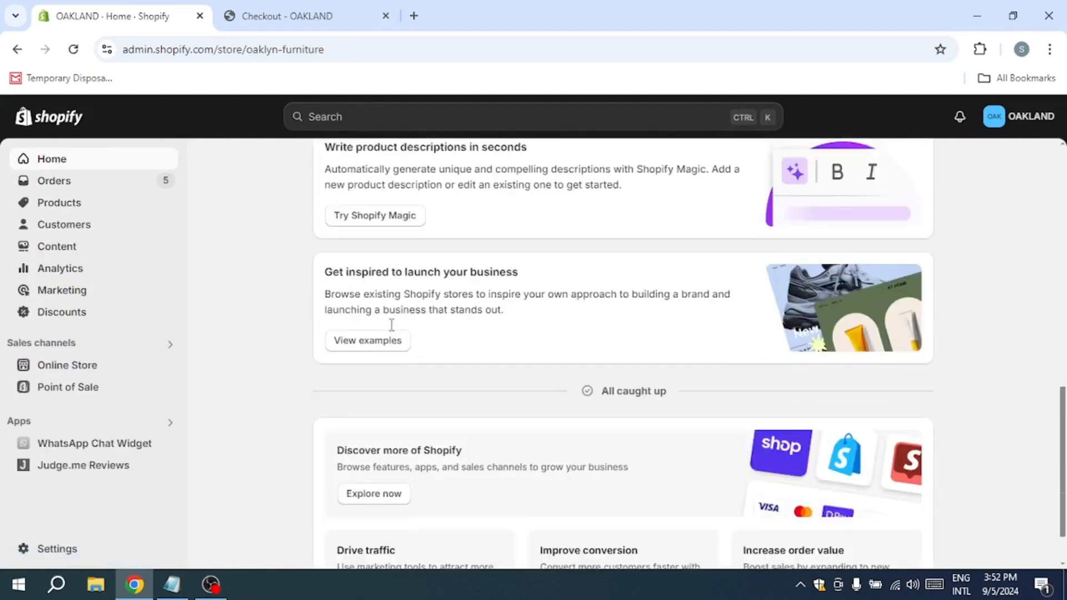